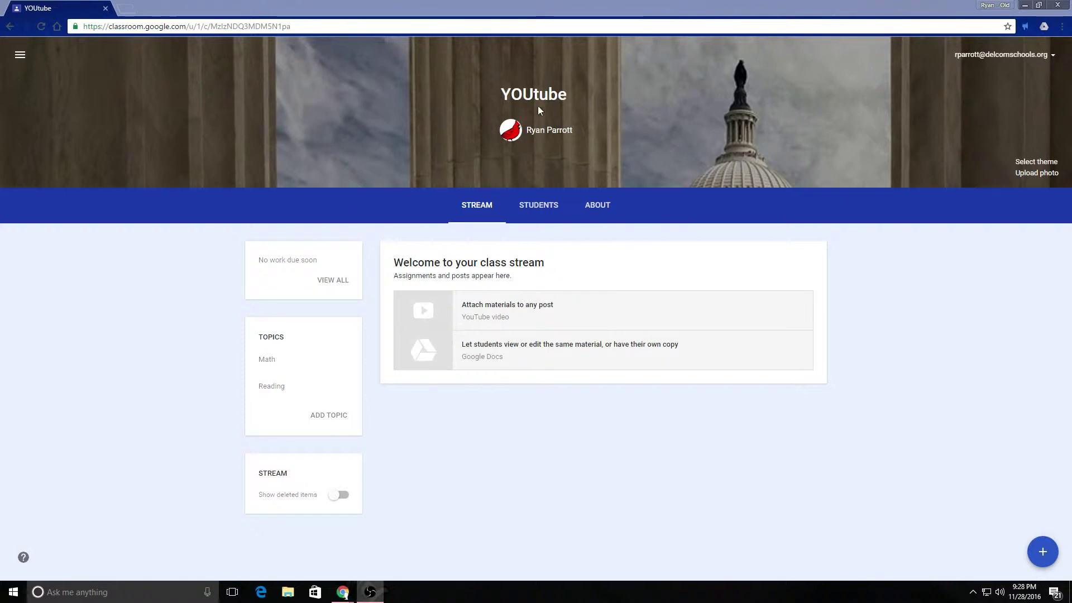
View the list of students enrolled in the class and return to the class stream.
click(551, 211)
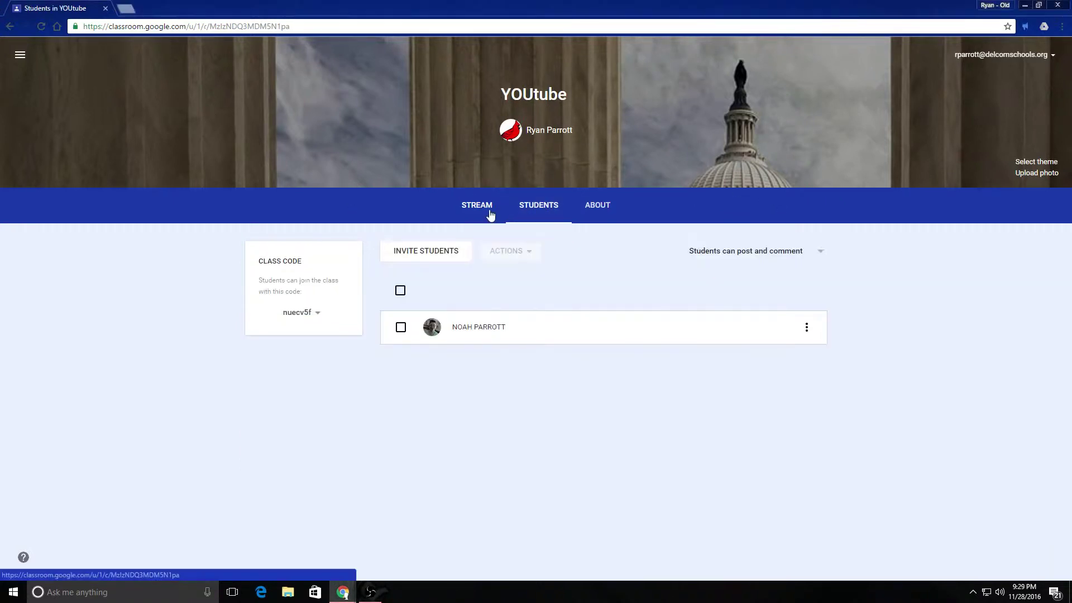
click(490, 211)
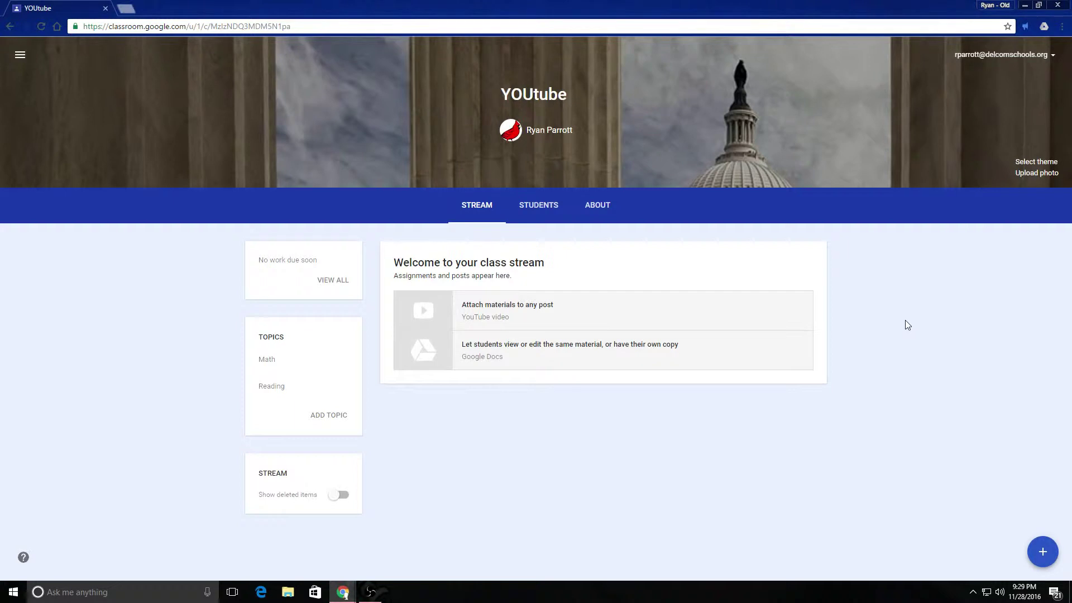
Start a new announcement addressed only to the YOUtube class.
mouse_move(1054, 544)
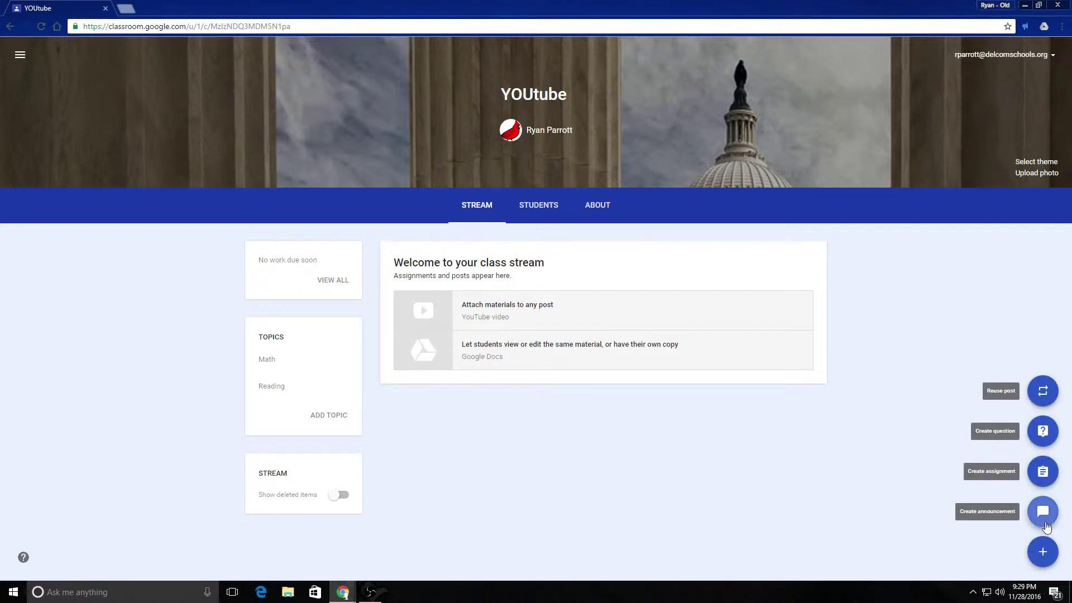
click(1043, 511)
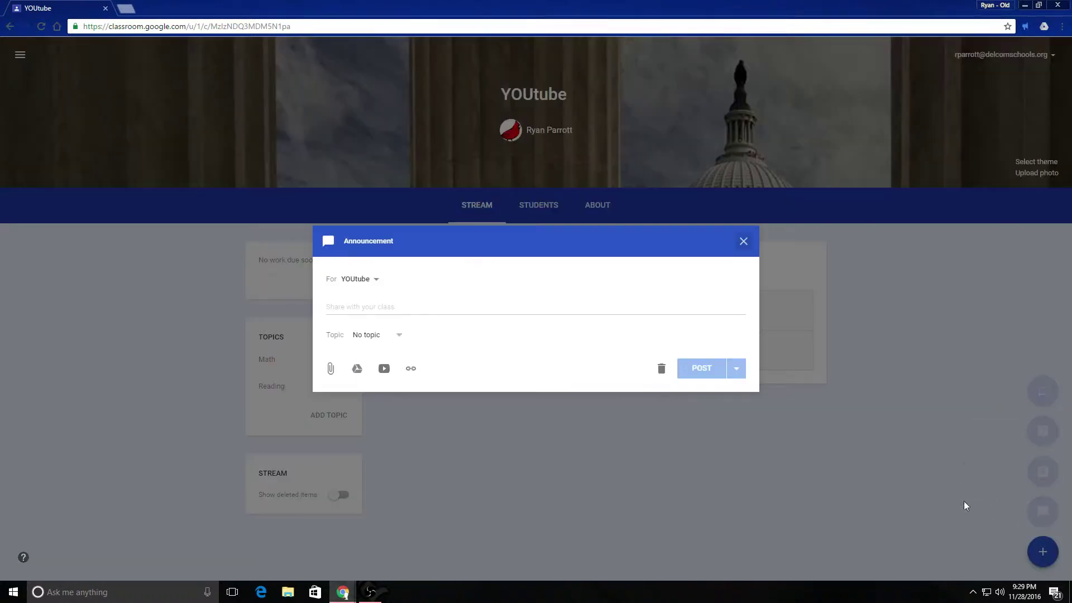
click(376, 280)
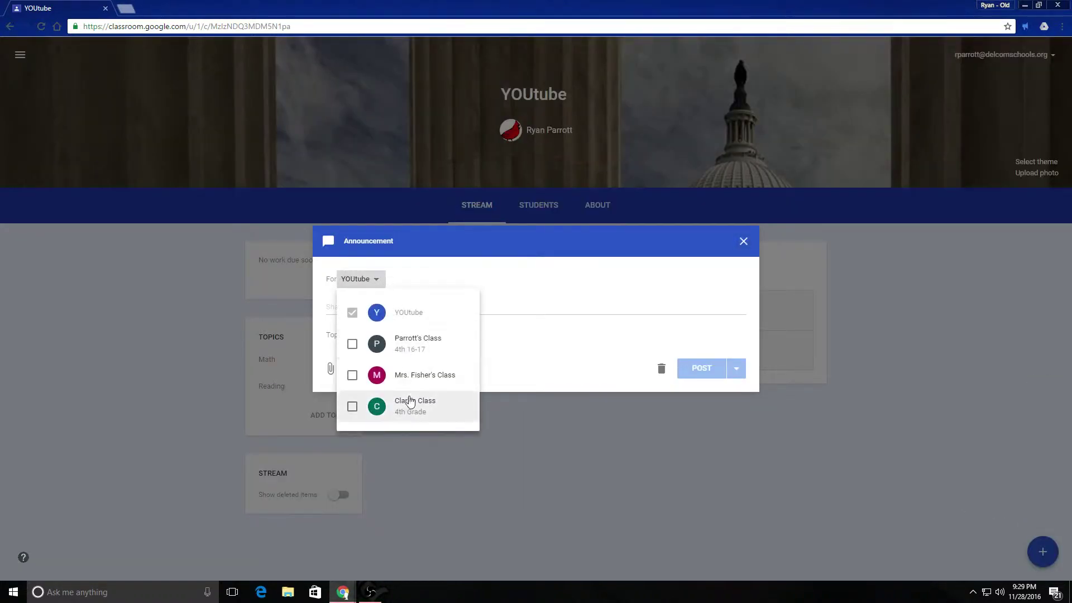
click(352, 345)
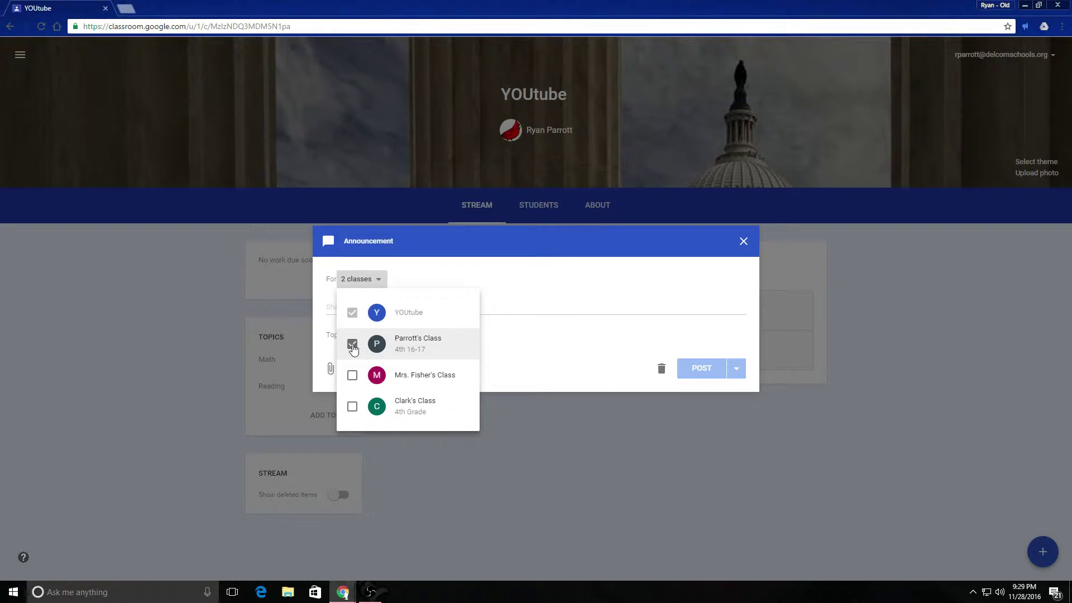
click(352, 344)
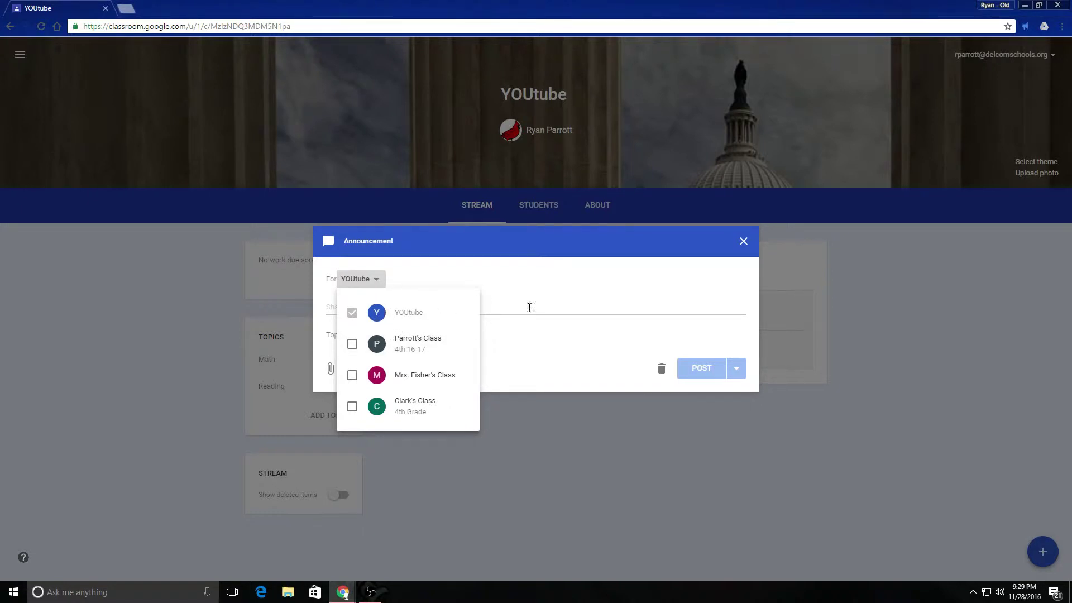
click(553, 253)
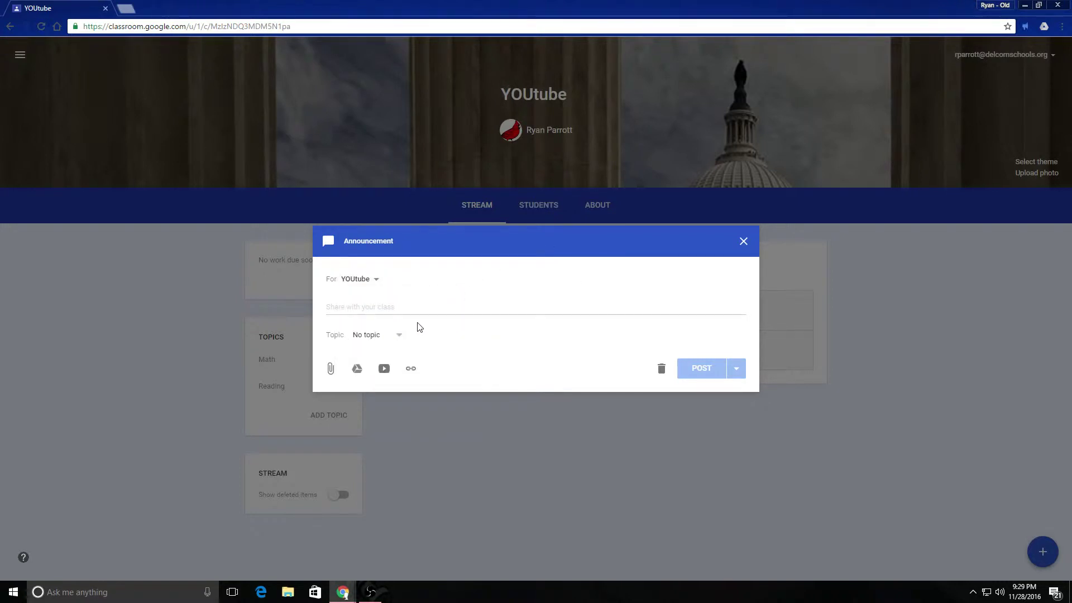
Write the announcement text "Watch the Khan Video this weekend" and assign it to the Math topic.
click(396, 313)
text(Watch )
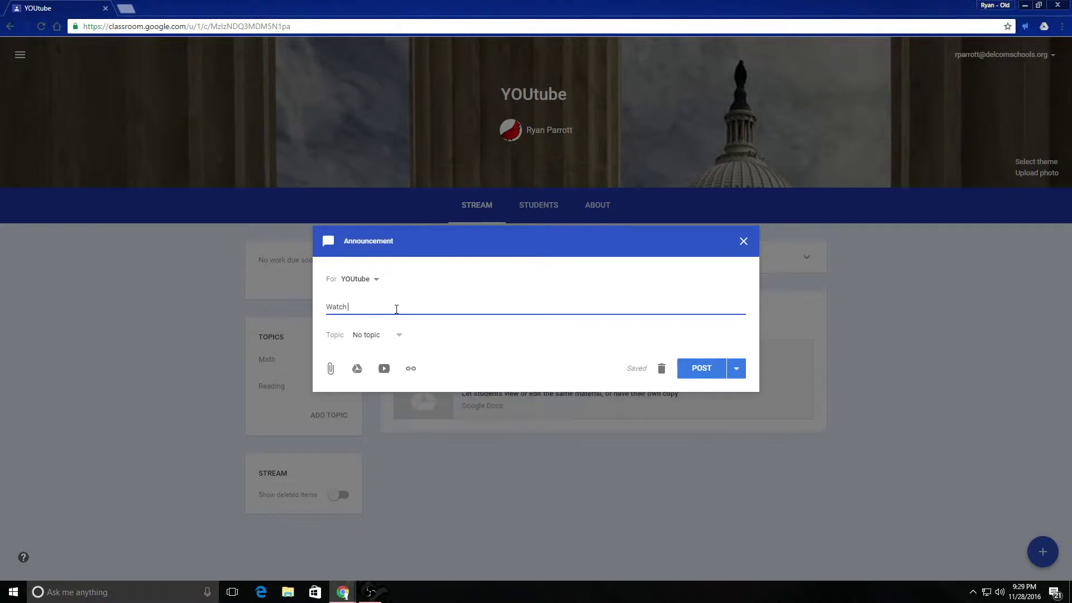
text(the Khan Video this weekend)
click(402, 335)
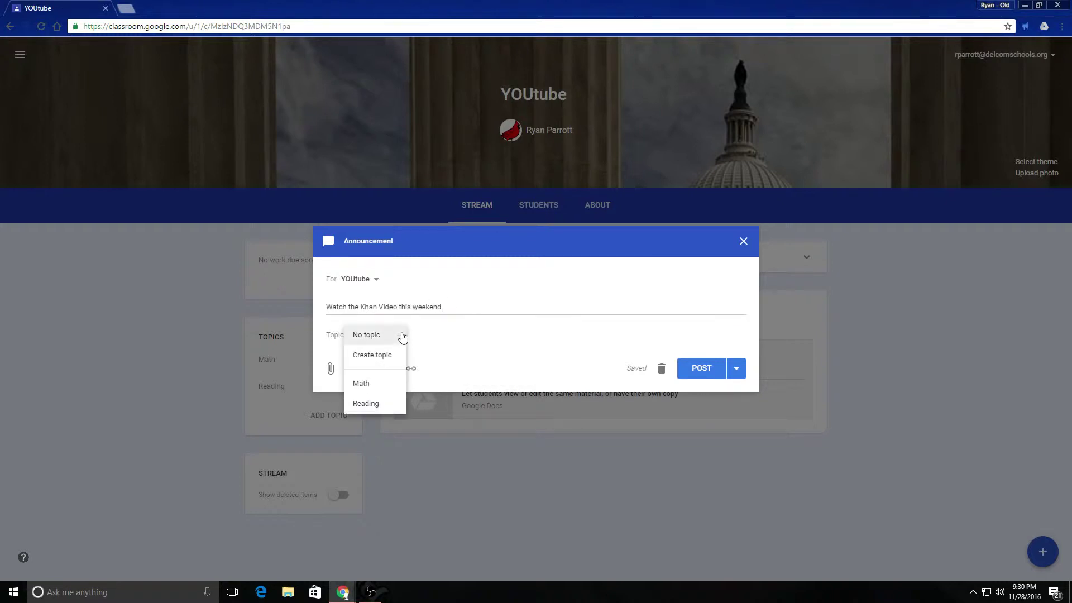
click(373, 382)
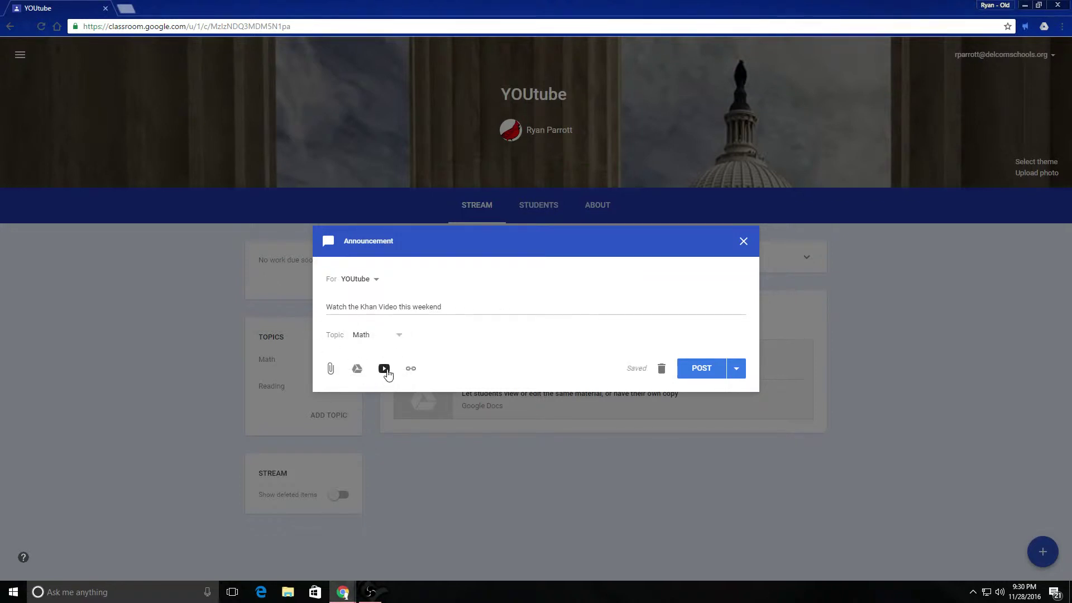
Attach Khan Academy's "Introduction to long division" YouTube video from a "khan long division" search and post the announcement.
click(388, 372)
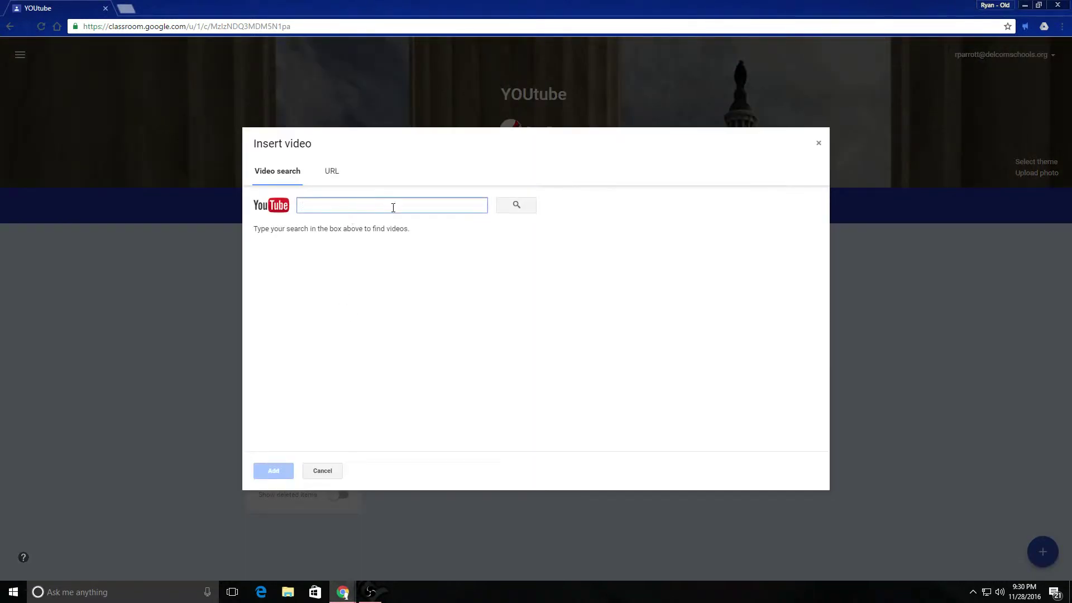
text(khan )
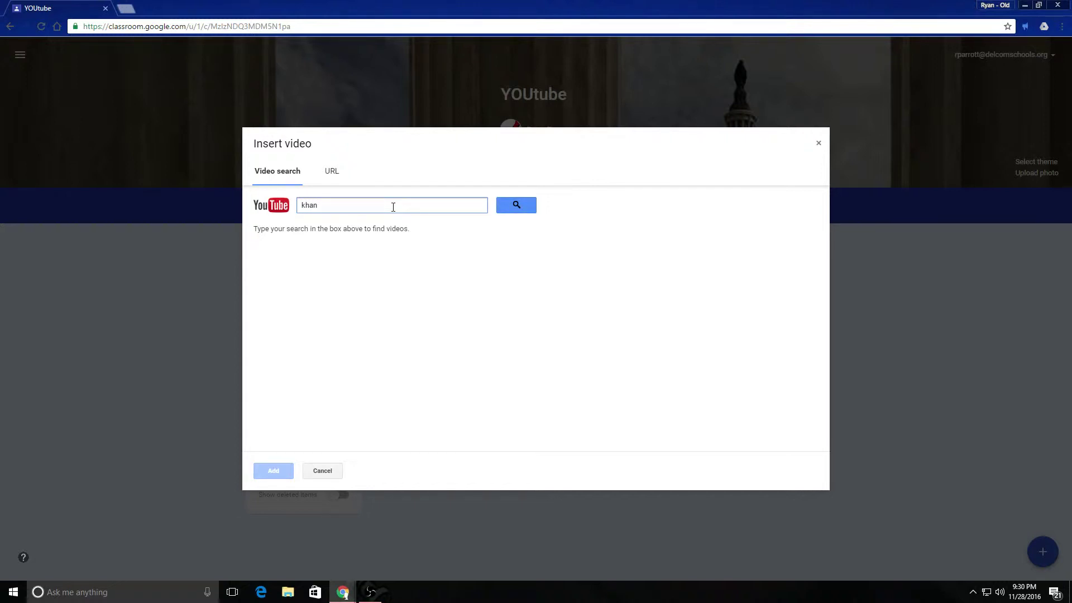
text(long division)
key(Return)
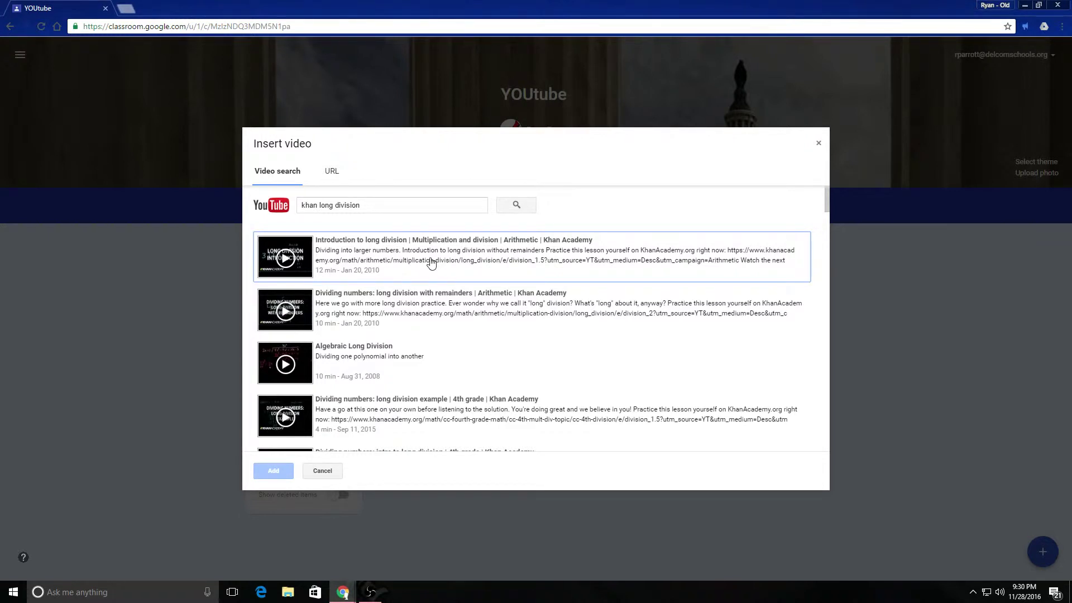
click(354, 260)
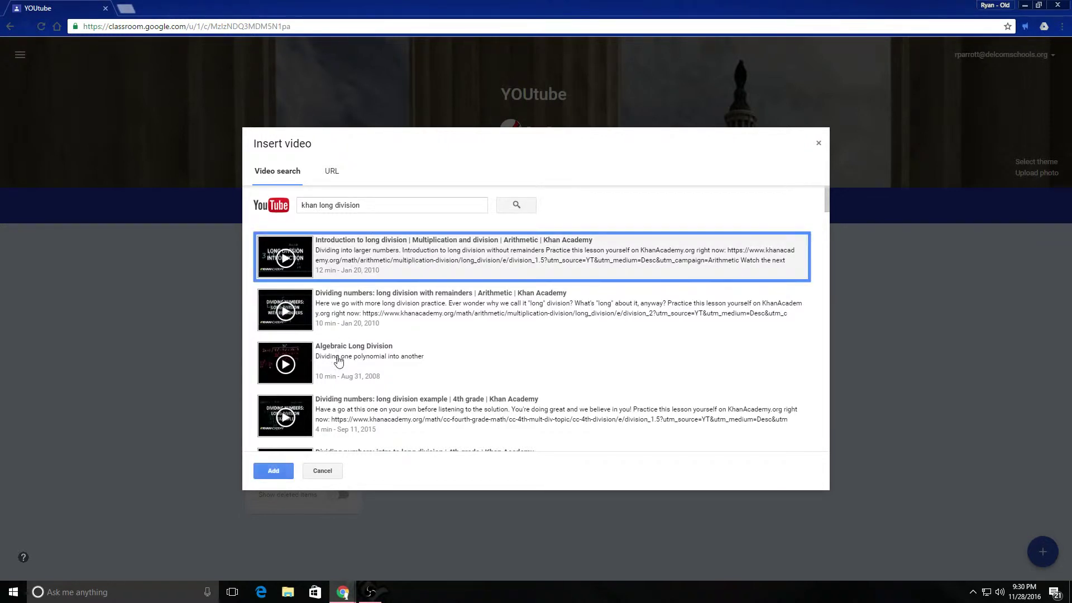
click(273, 472)
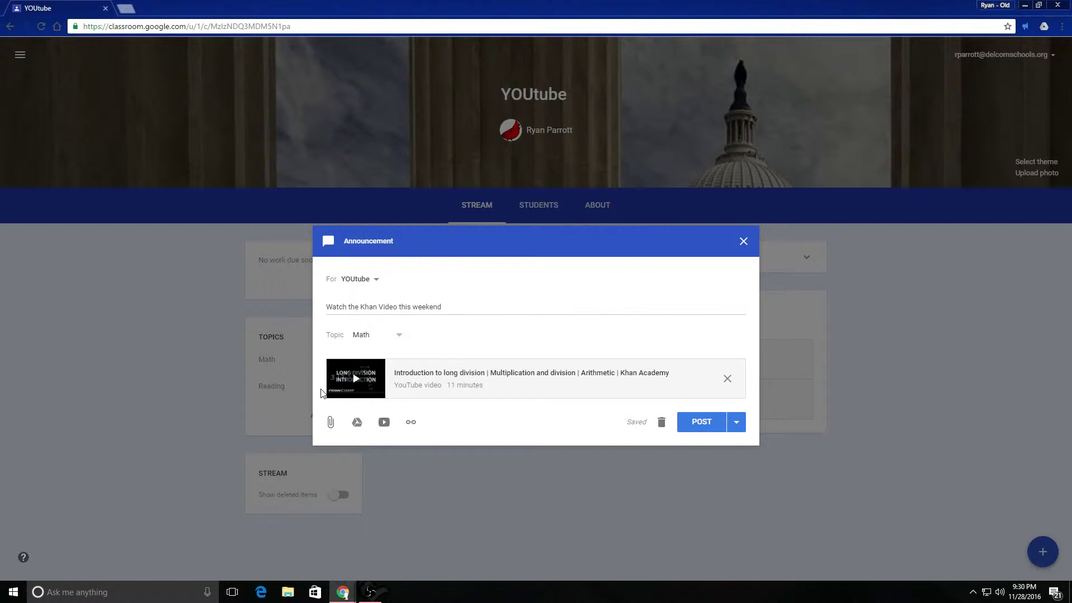
click(736, 422)
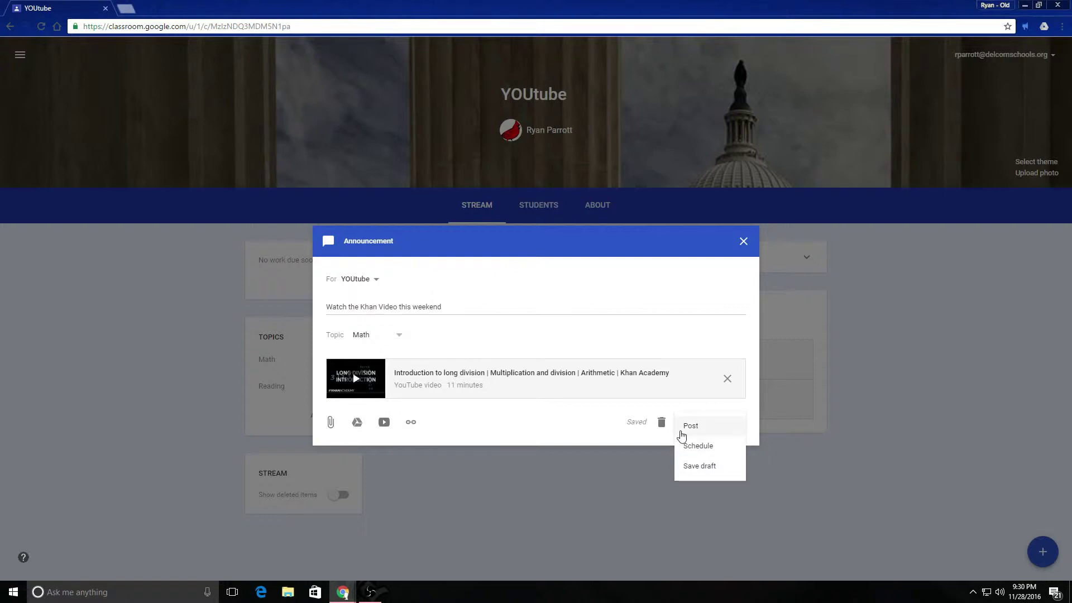
click(691, 427)
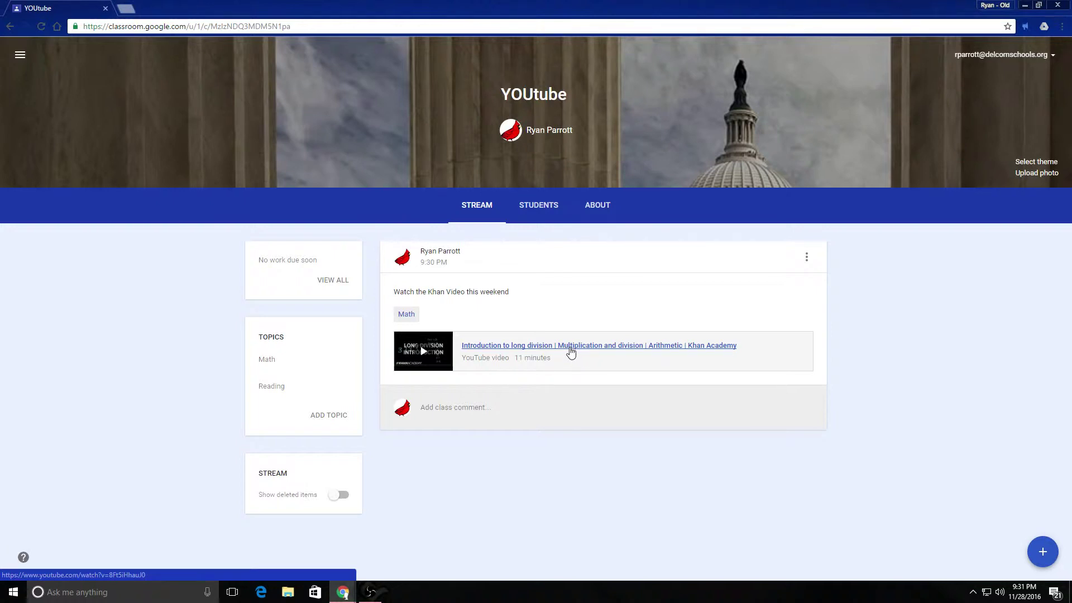
Create and post a second announcement reading "Don't forget Lunch on Friday" with no topic.
mouse_move(1042, 551)
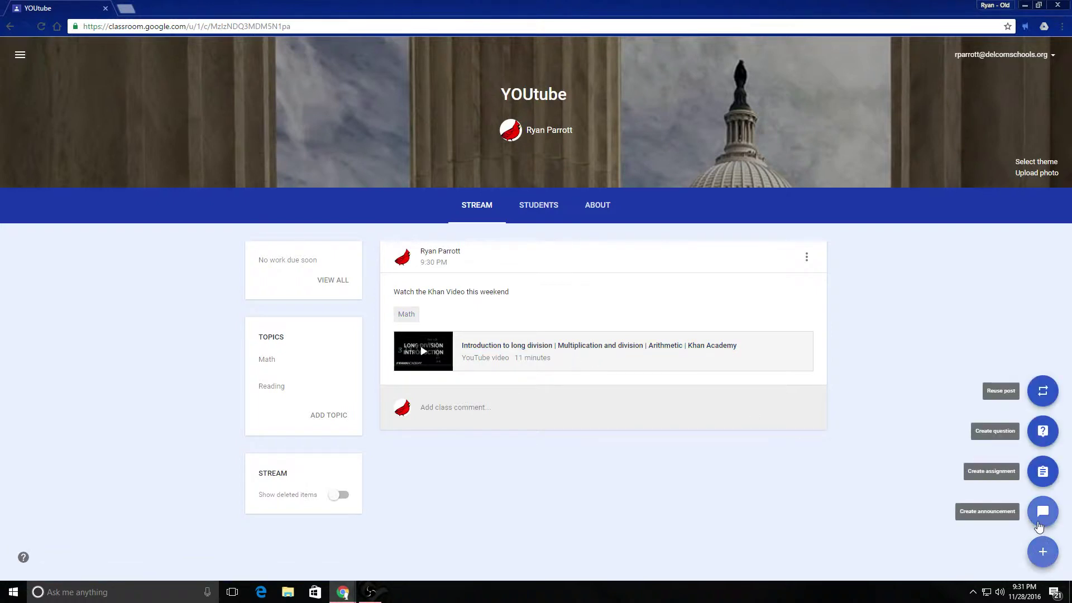
click(959, 517)
click(396, 306)
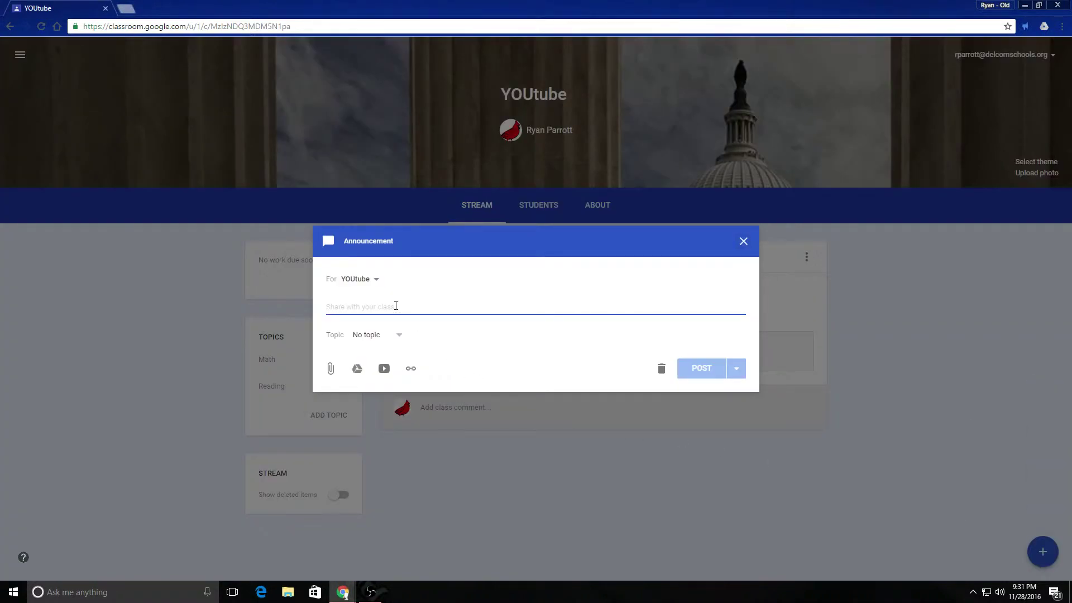
text(Don)
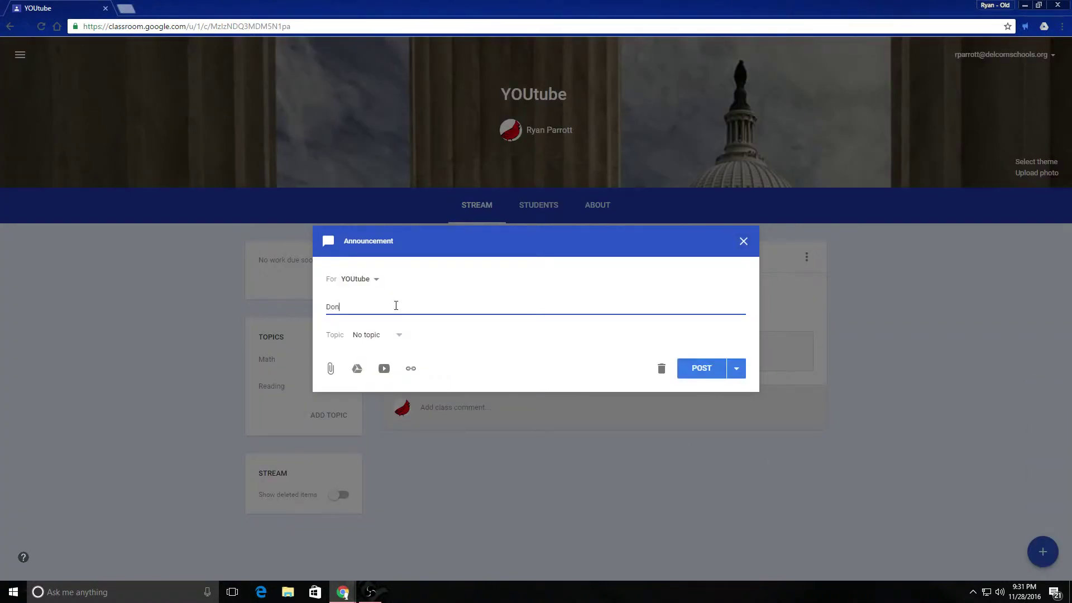
text('t forget)
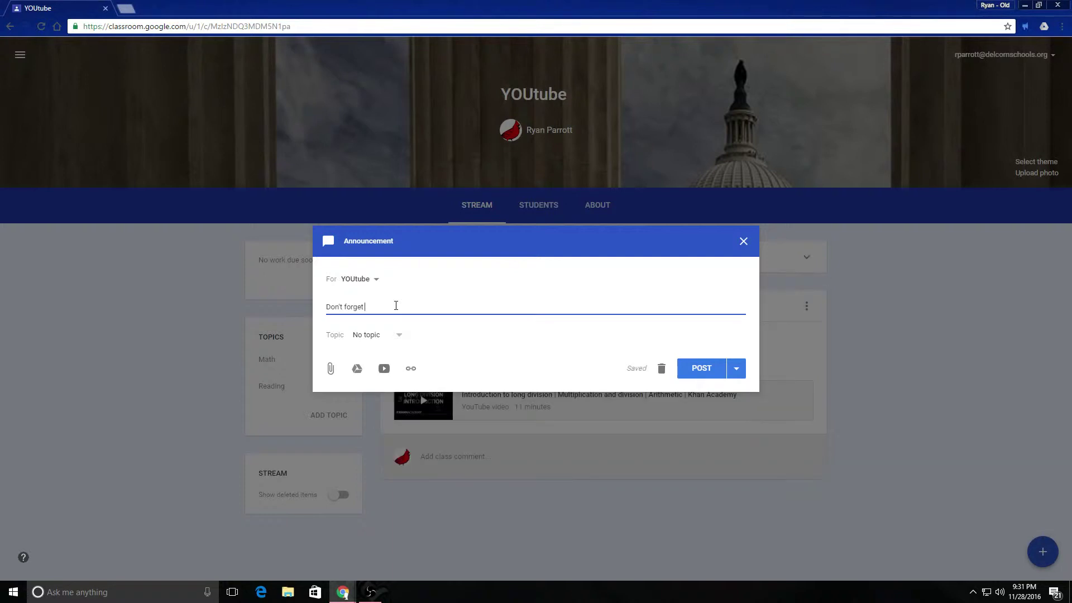
text( Lunch on Friday)
click(399, 336)
click(448, 338)
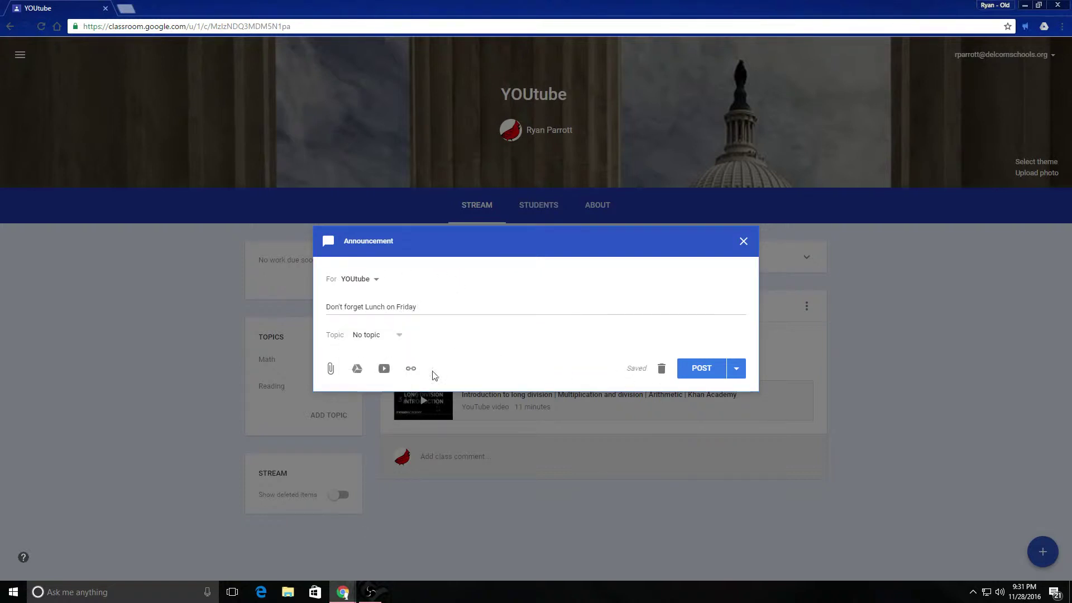
click(706, 370)
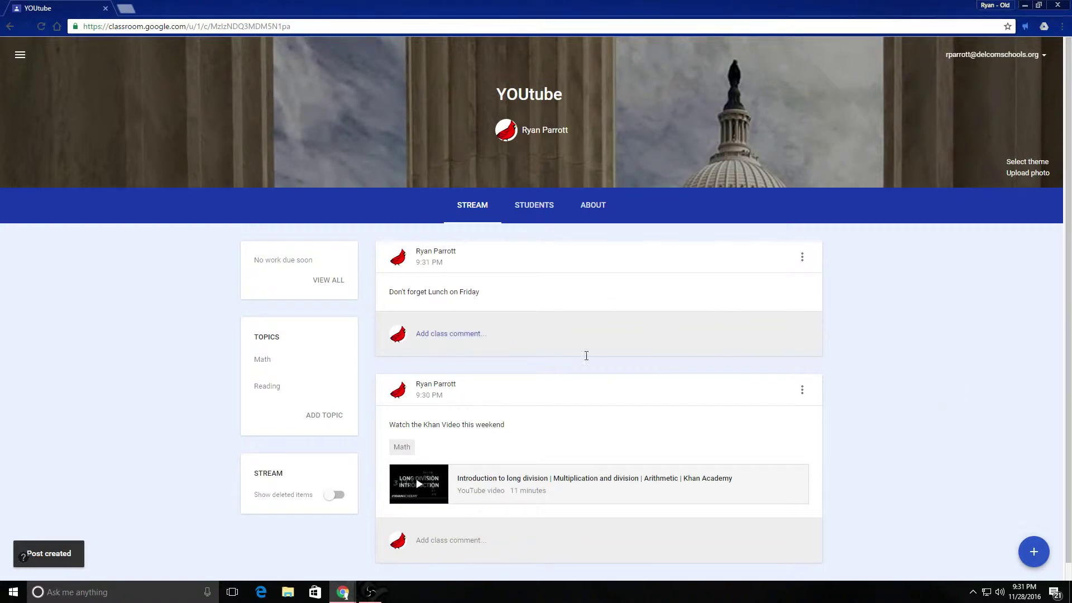
click(440, 338)
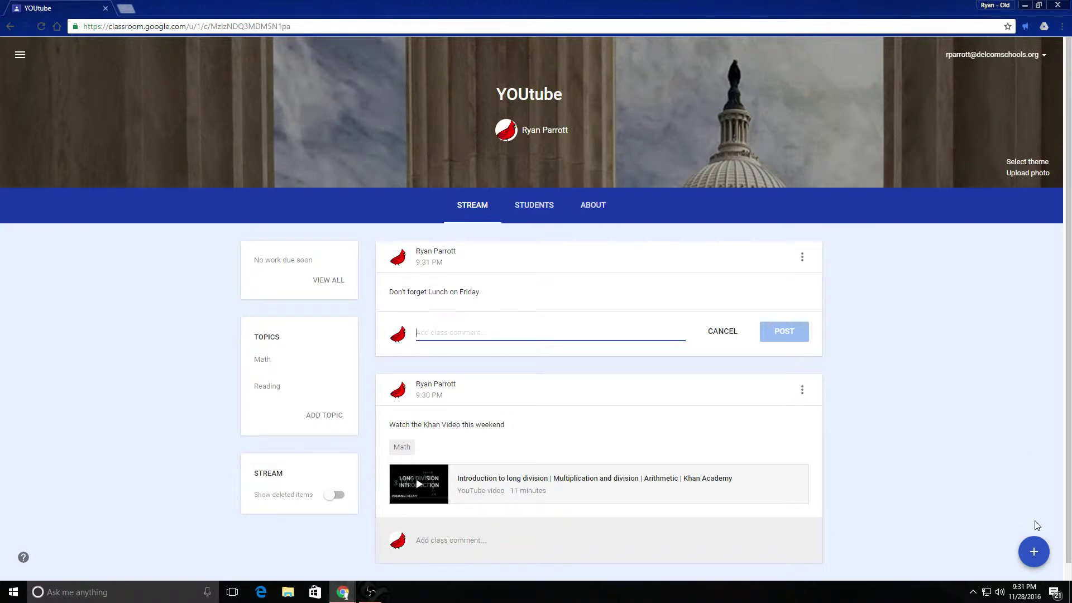
Create a class question reading "Make a connection with how Holly feels after the accident on the mountain?".
click(1033, 550)
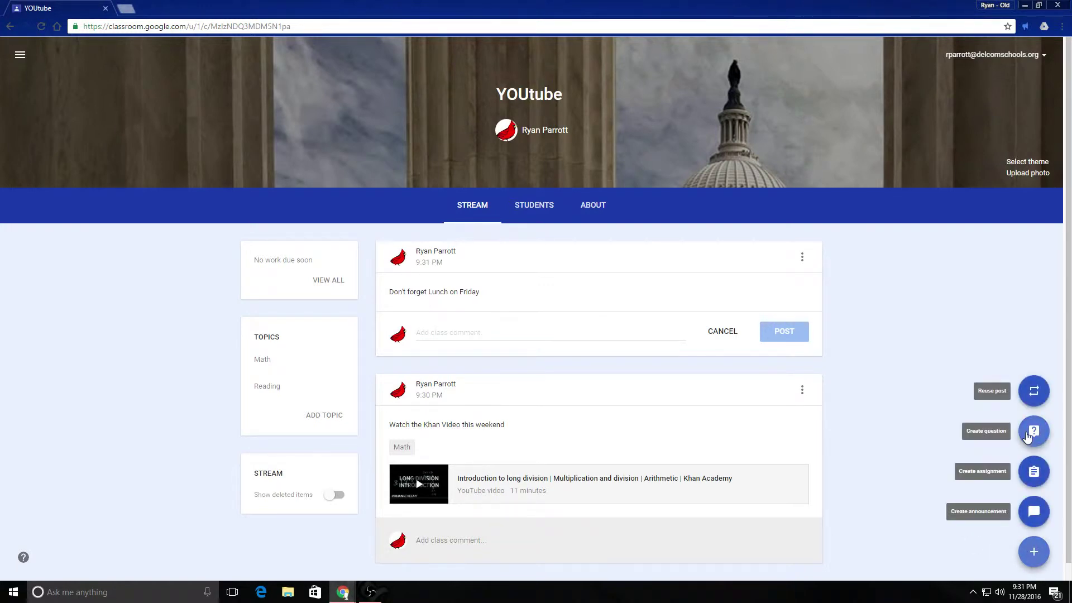
click(1034, 431)
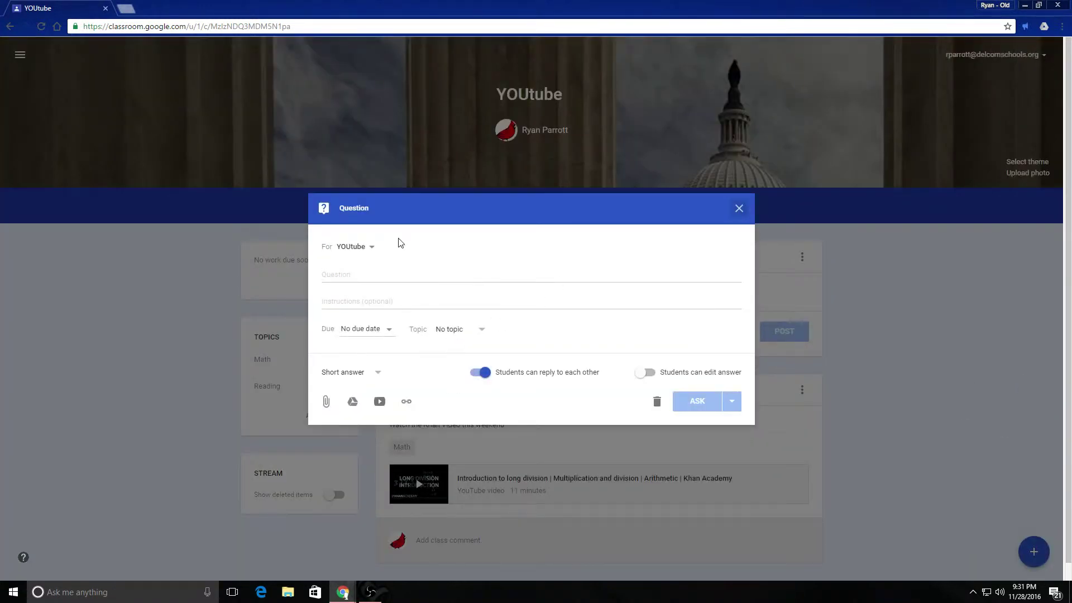
click(383, 273)
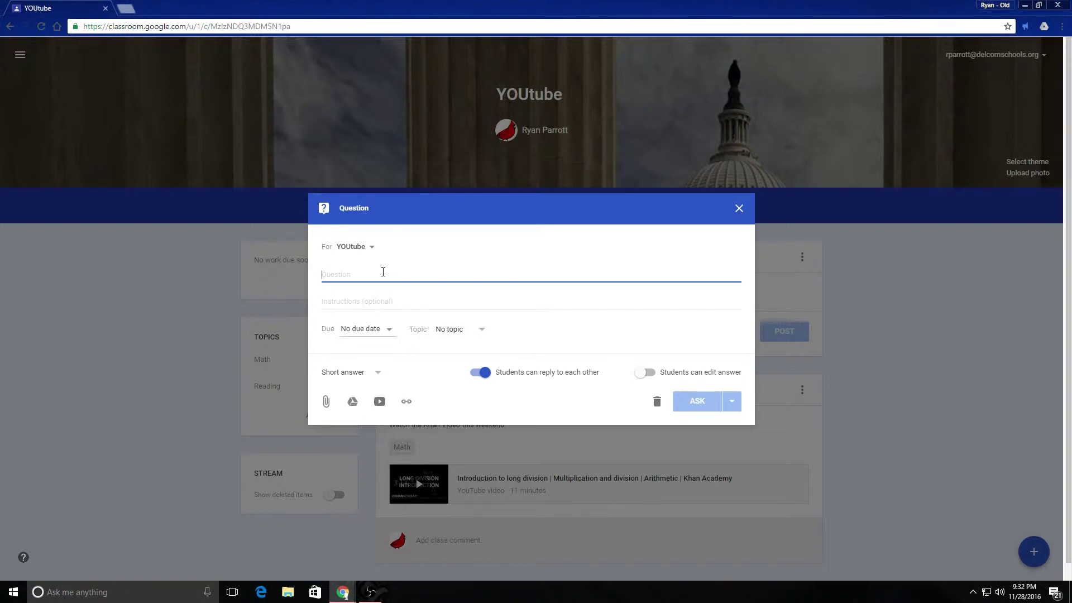
text(H)
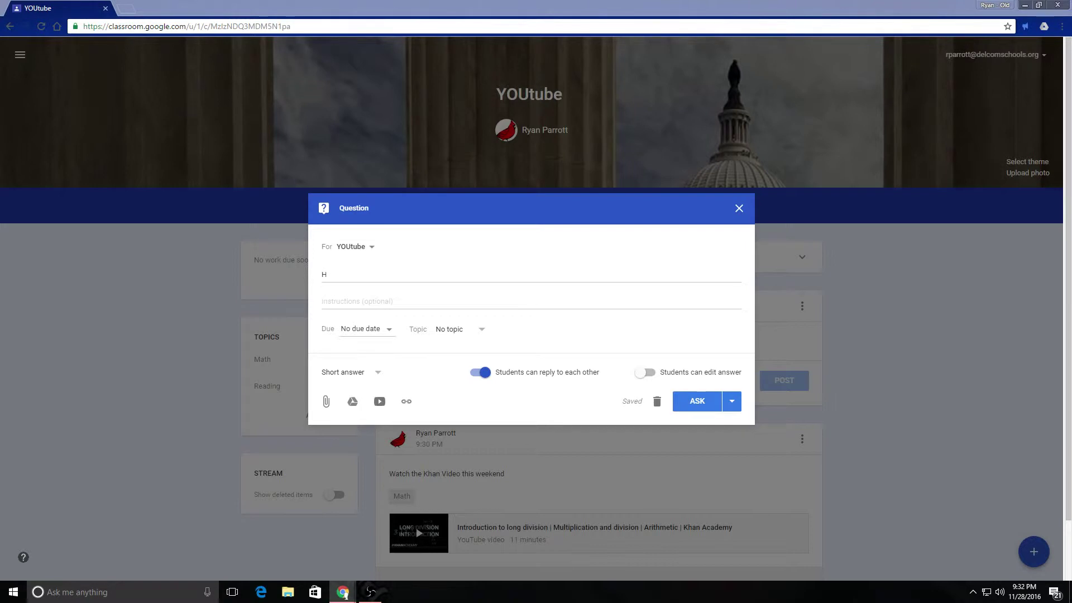
click(355, 271)
key(BackSpace)
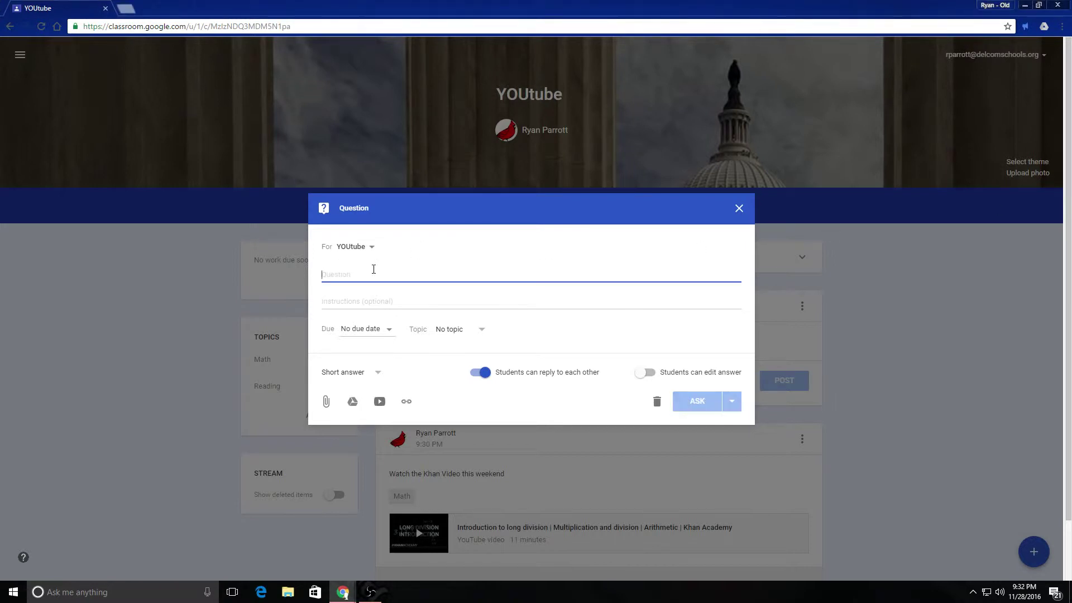
text(Make a connection with how Holly feels after the accident on the mountain?)
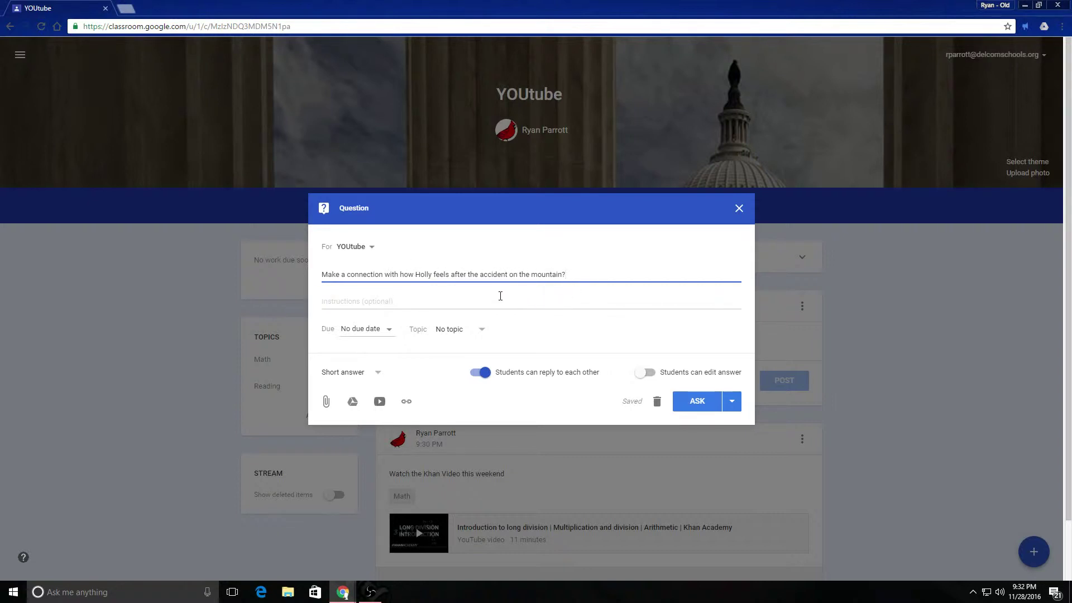
Set the question's due date to Nov 30, 2016 and assign it to the Reading topic.
click(395, 335)
click(380, 373)
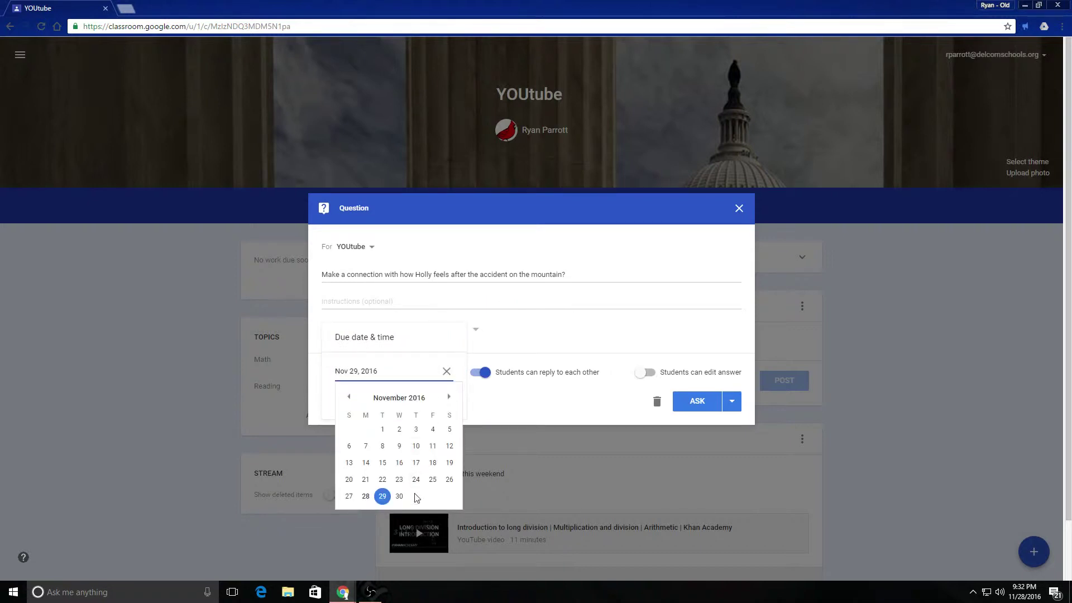
click(400, 496)
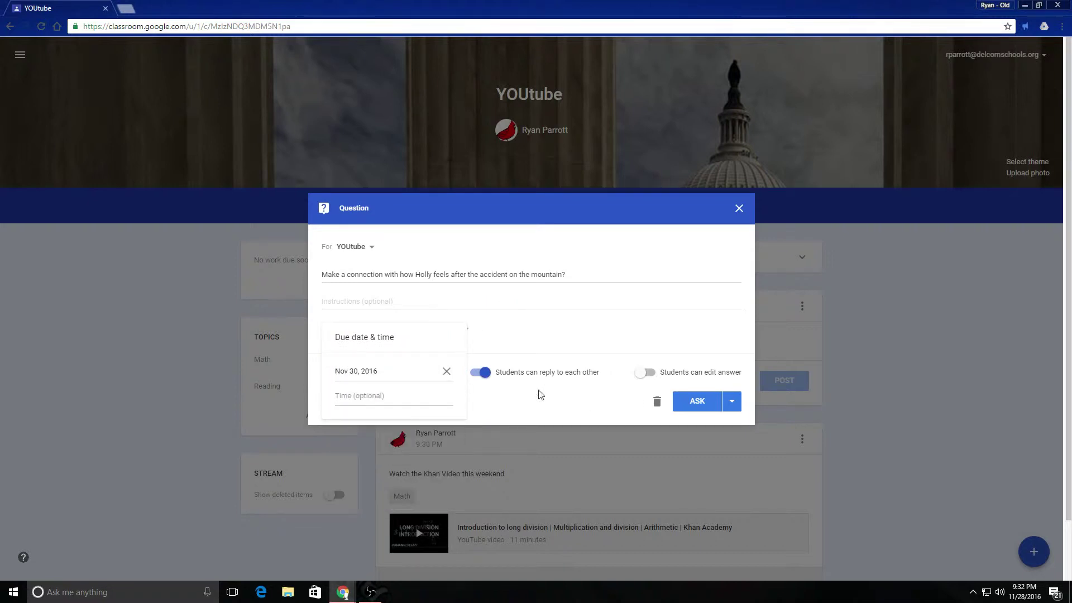
click(504, 340)
click(461, 330)
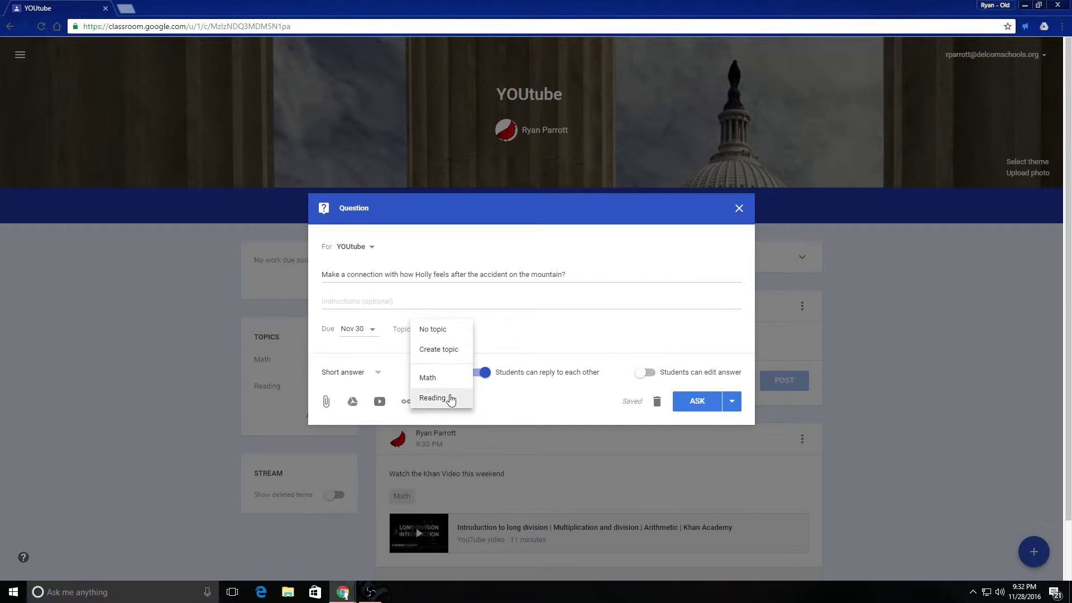
click(450, 399)
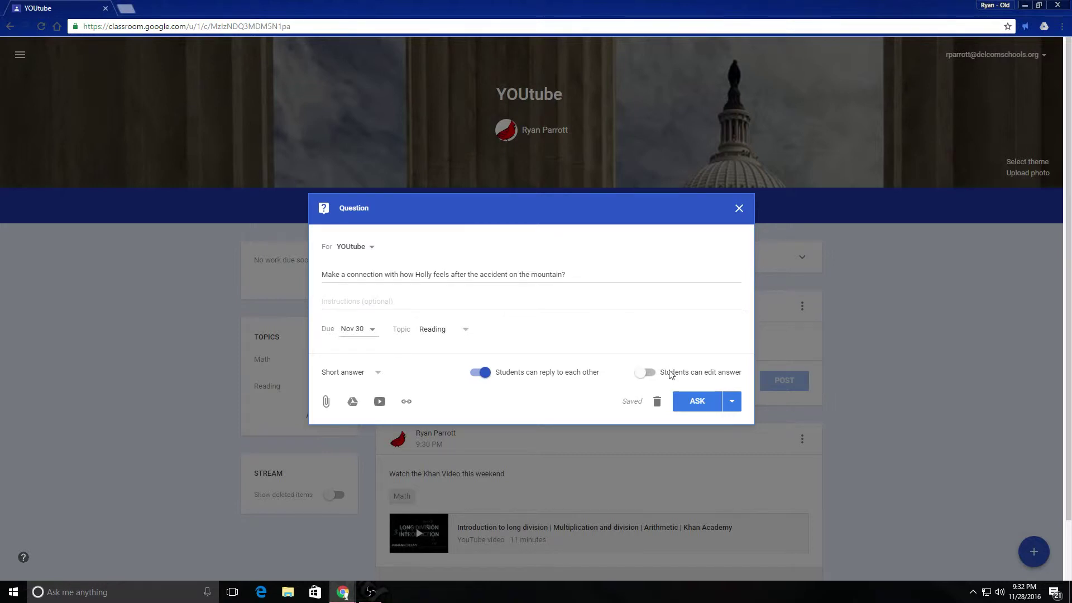
Try enabling student answer editing and disabling student replies on the question, then restore both settings.
click(642, 375)
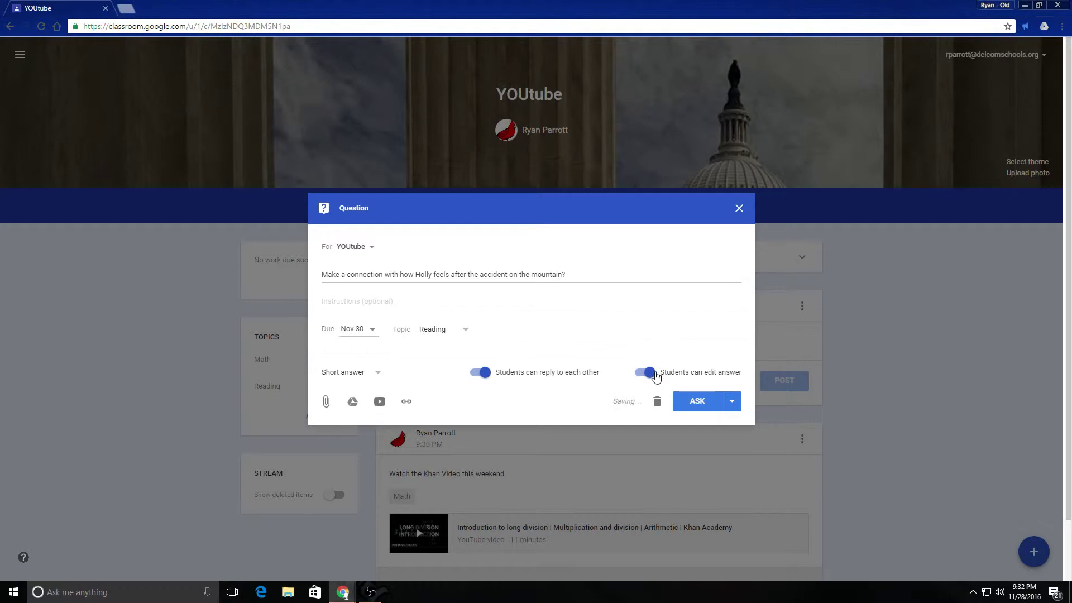
click(649, 374)
click(479, 378)
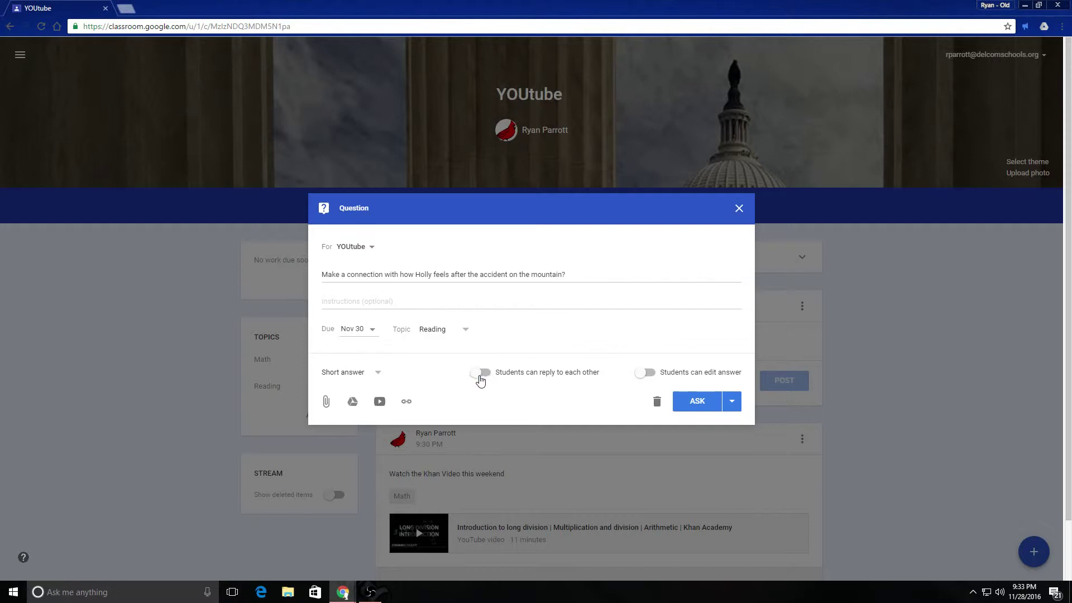
click(479, 377)
Keep the question's answer type as short answer and ask it in the class stream.
click(379, 374)
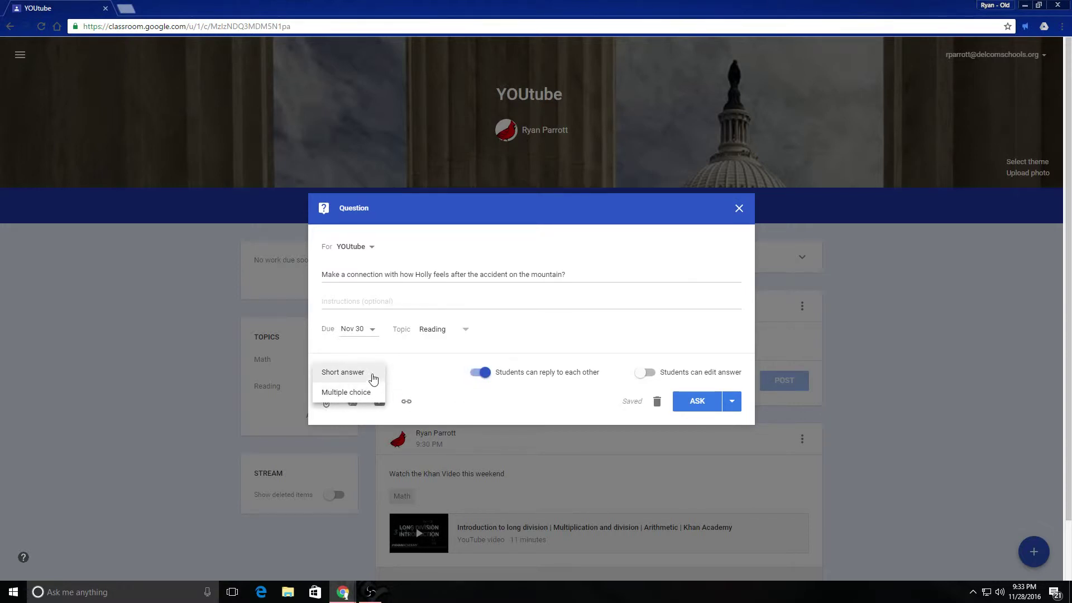
click(371, 374)
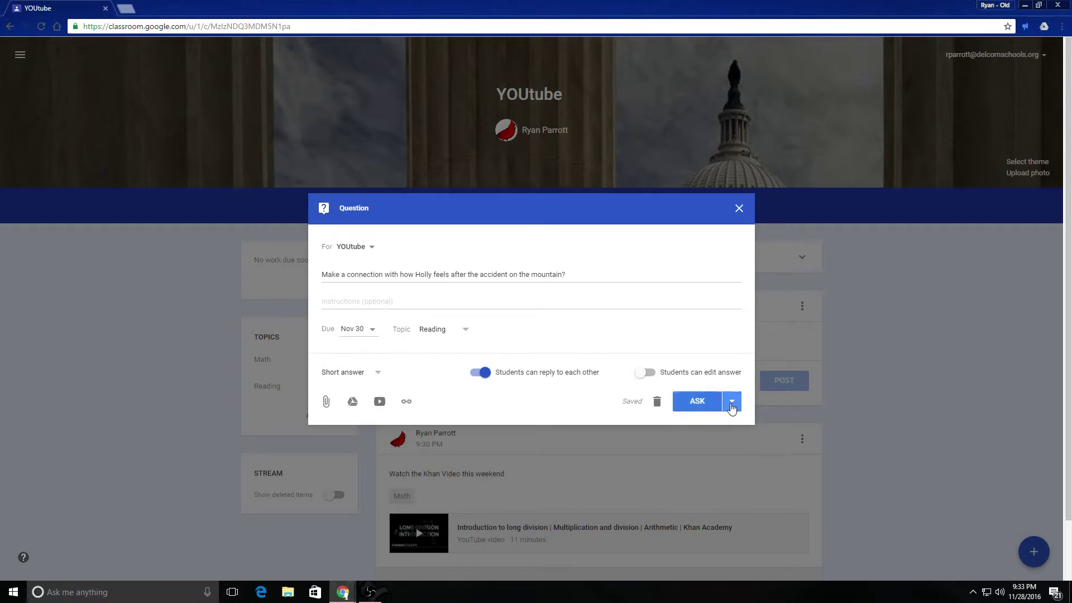
click(732, 401)
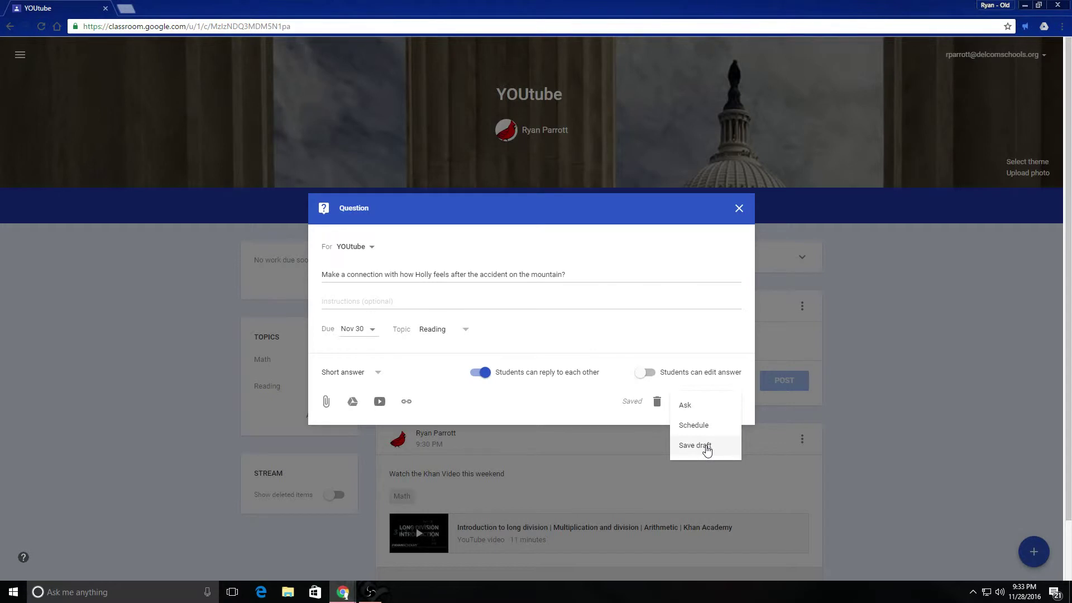
click(686, 406)
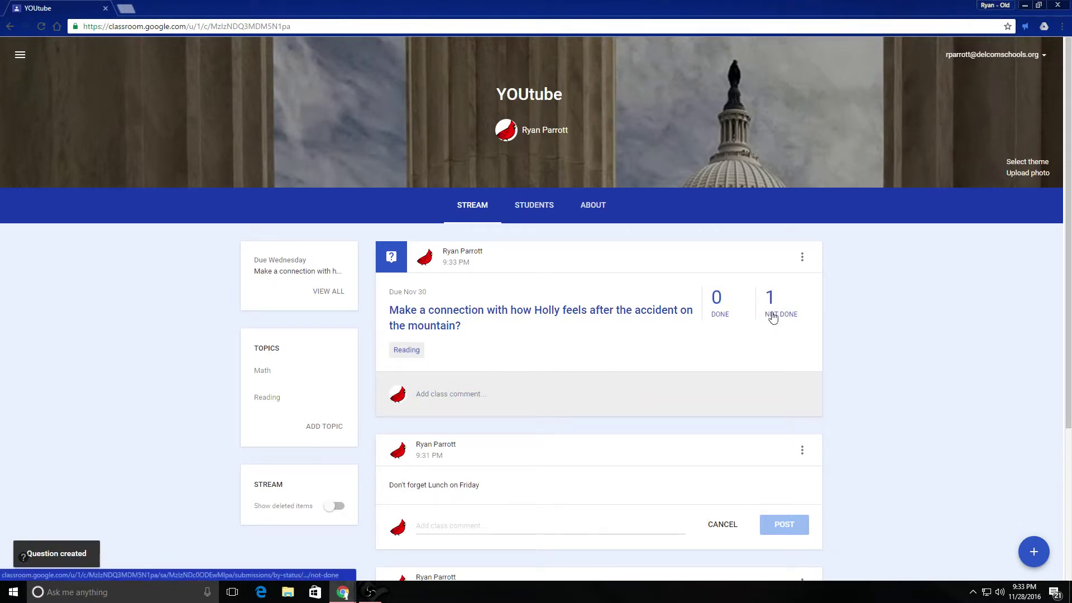
Check the class's student roster and return to the stream.
click(534, 210)
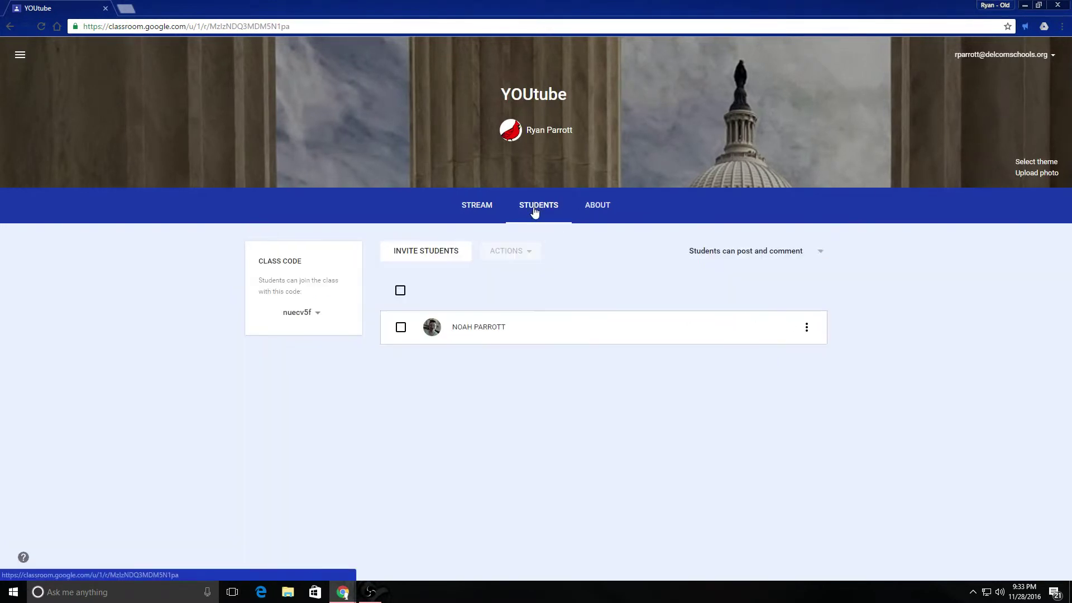
click(483, 210)
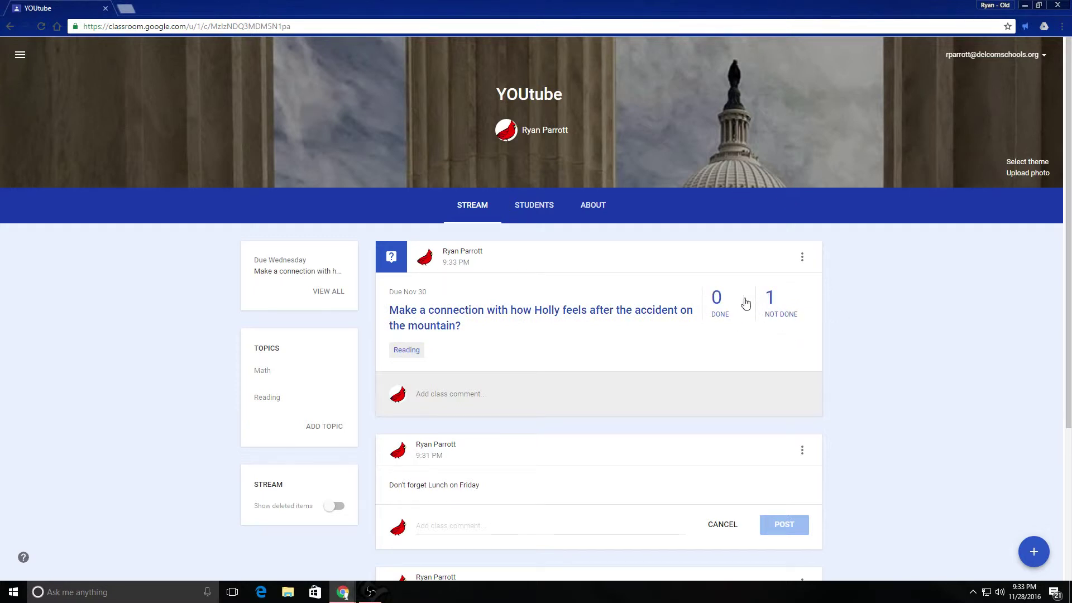
Create another class question reading "What is your fav color".
mouse_move(1033, 552)
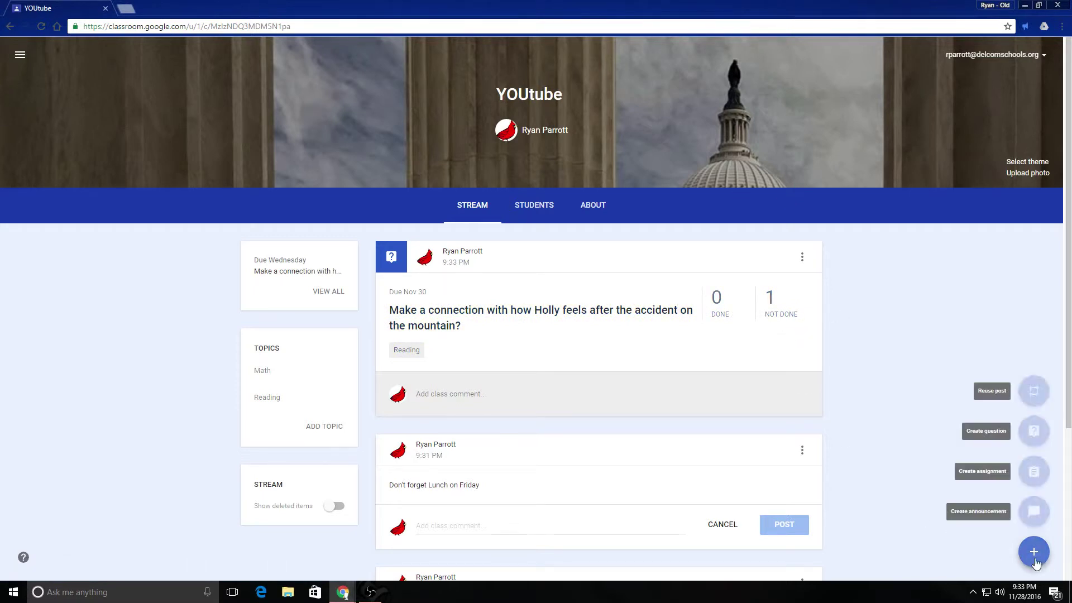
click(1032, 431)
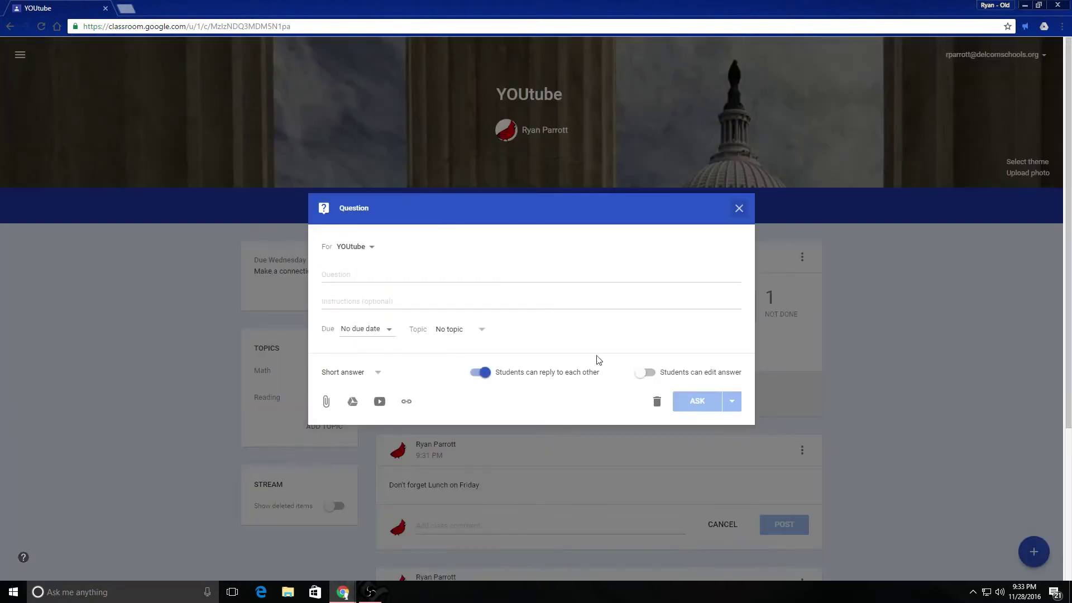
click(401, 272)
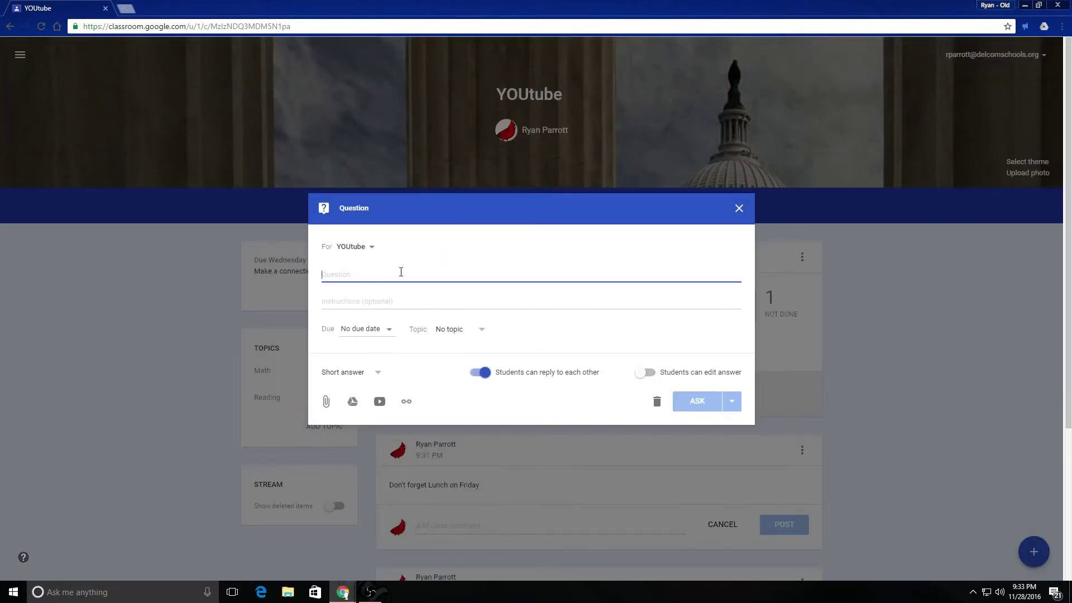
text(What is)
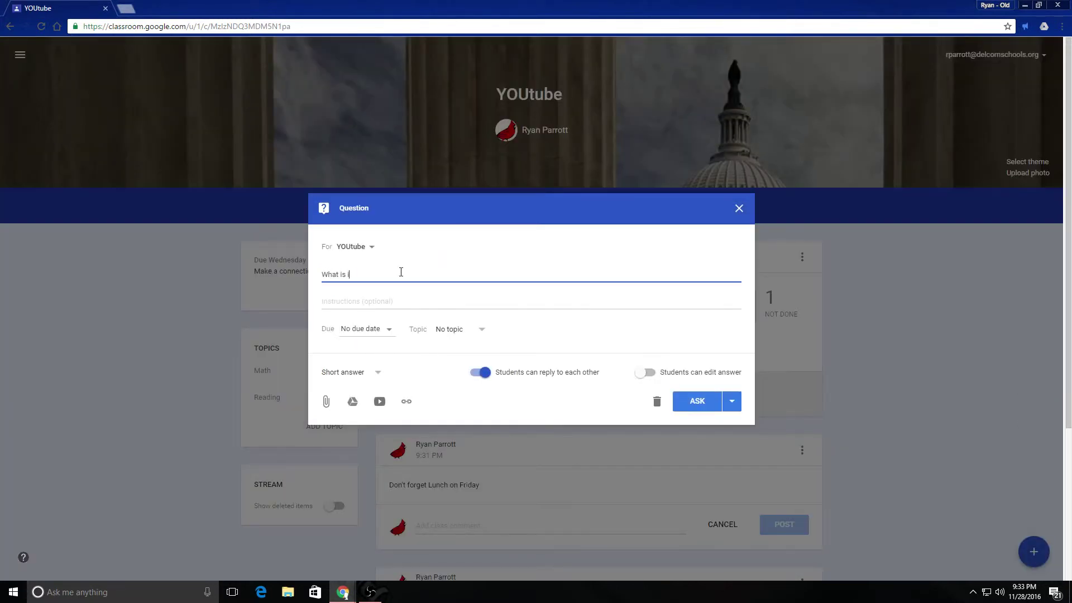
text( your fav color)
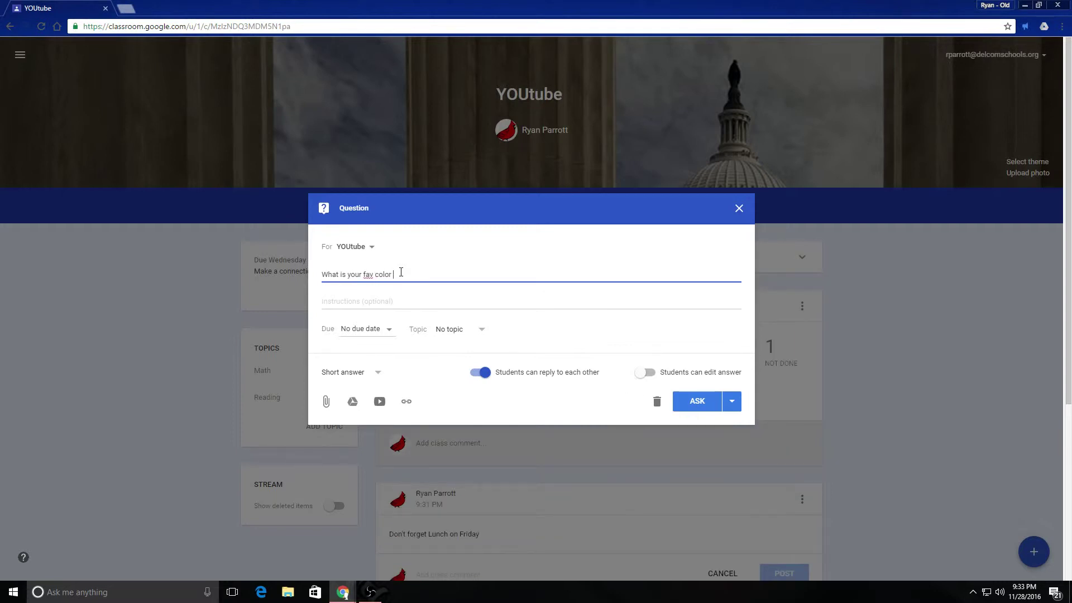
Set the question's due date to Nov 30, 2016 at 11:59 PM and leave it without a topic.
click(384, 329)
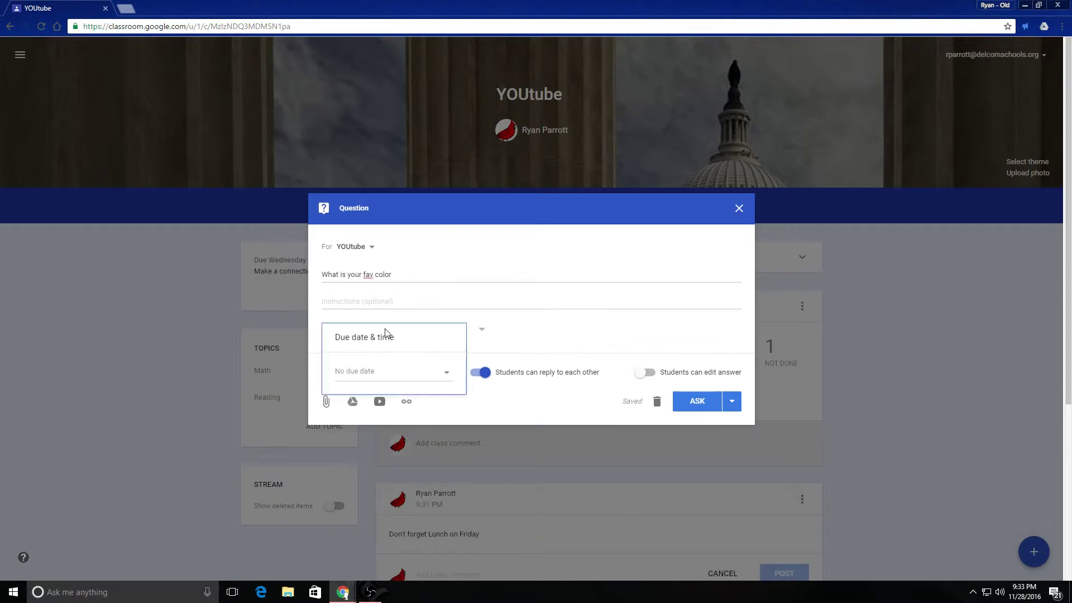
click(381, 368)
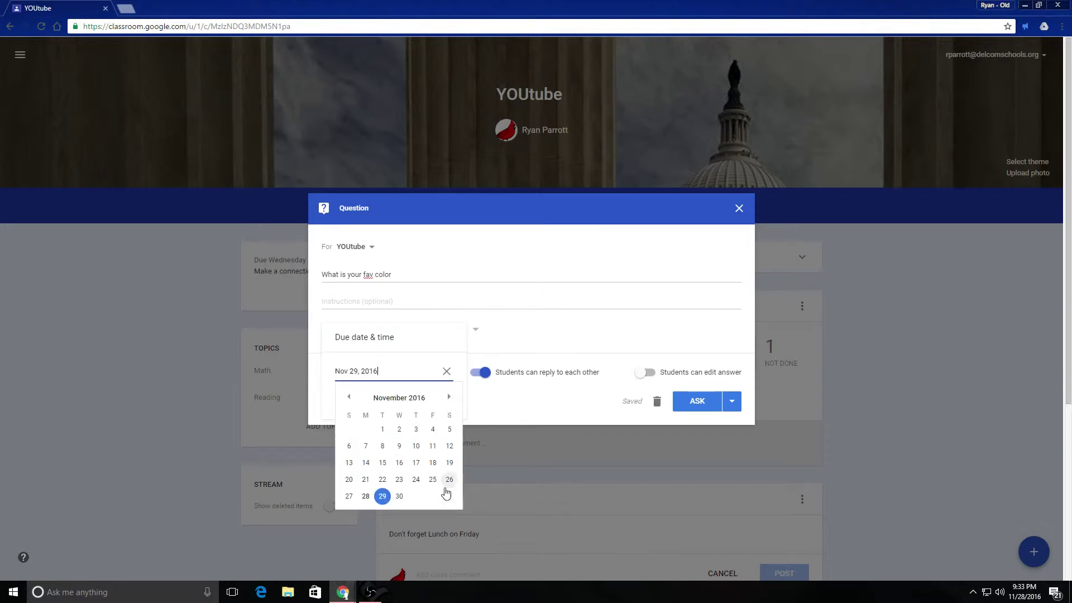
click(399, 497)
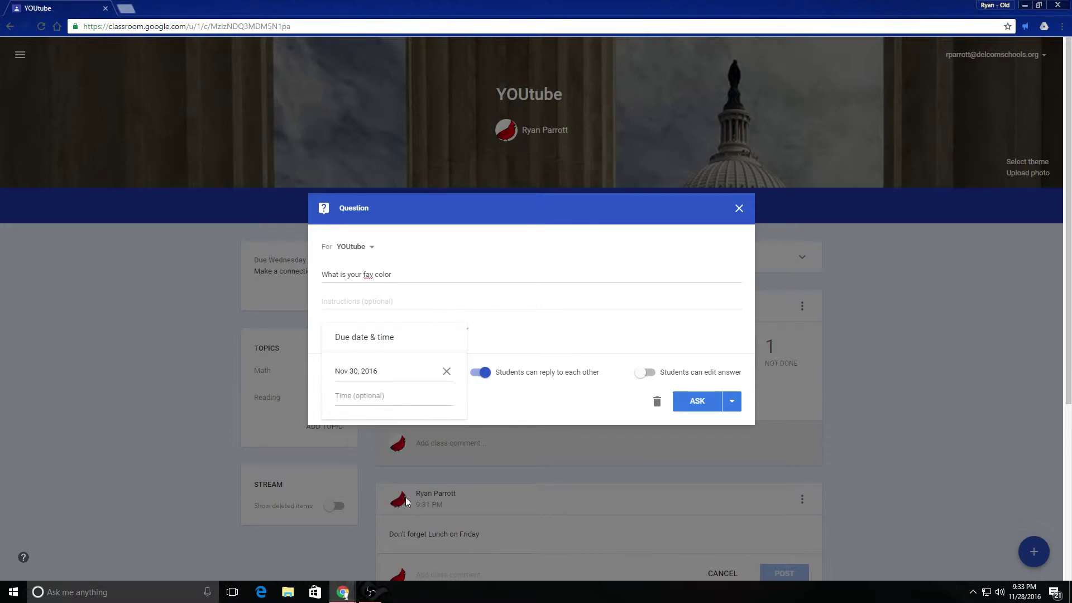
click(474, 397)
click(370, 333)
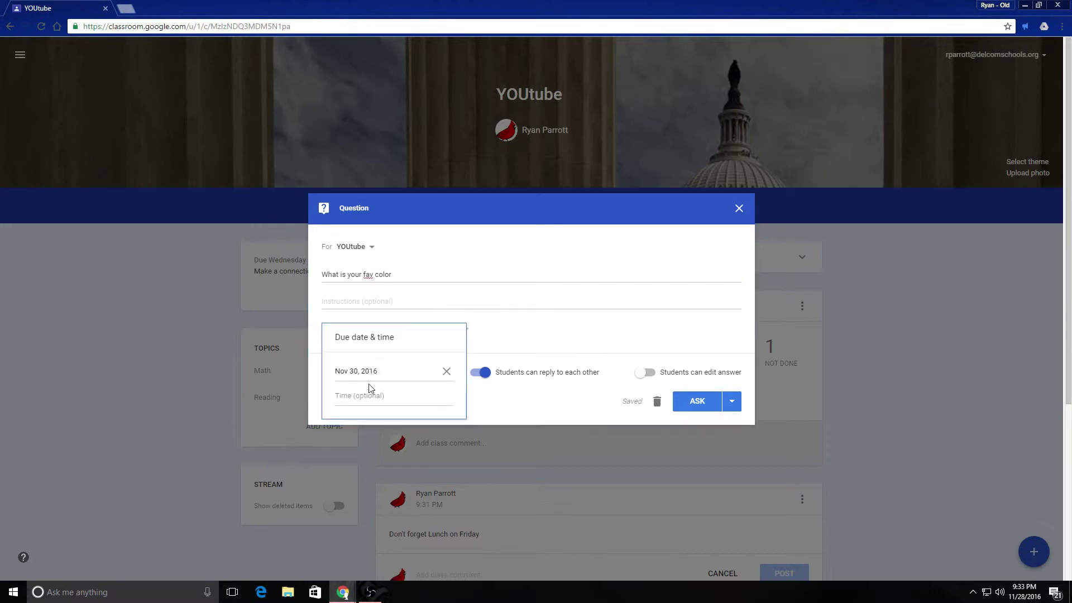
click(371, 394)
click(507, 407)
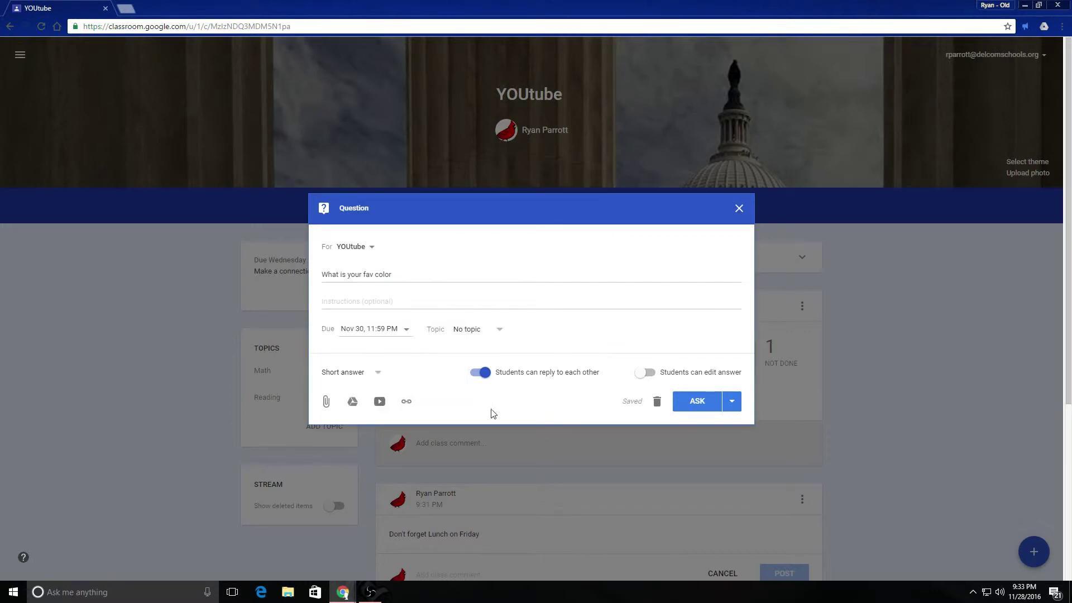
click(495, 330)
click(577, 318)
Make the question multiple choice with the options Red, Blue, Yellow and Other, and ask it in the class stream.
click(379, 375)
click(354, 393)
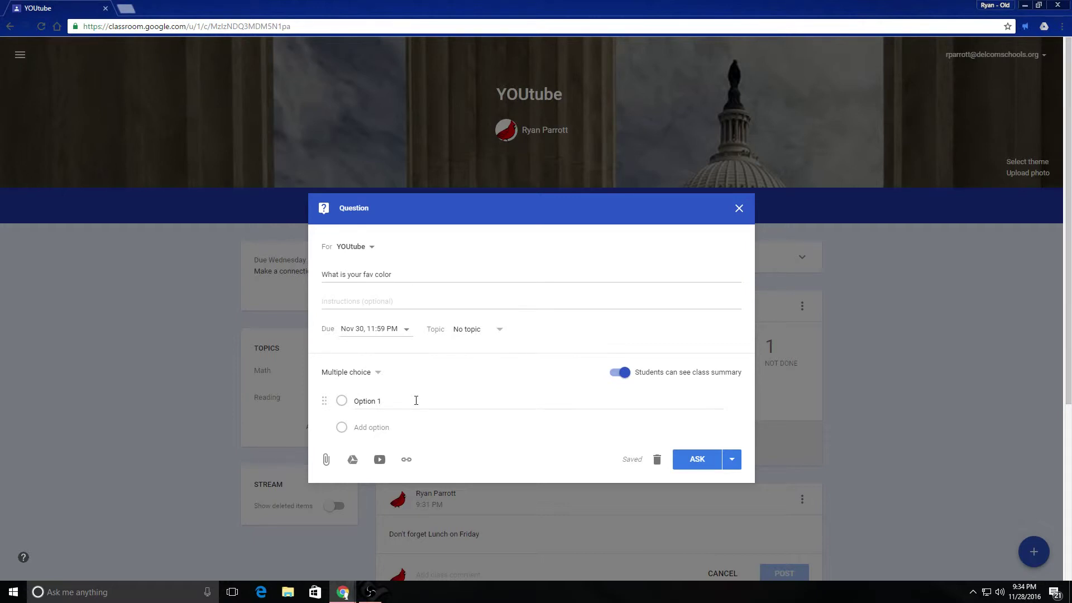
click(416, 400)
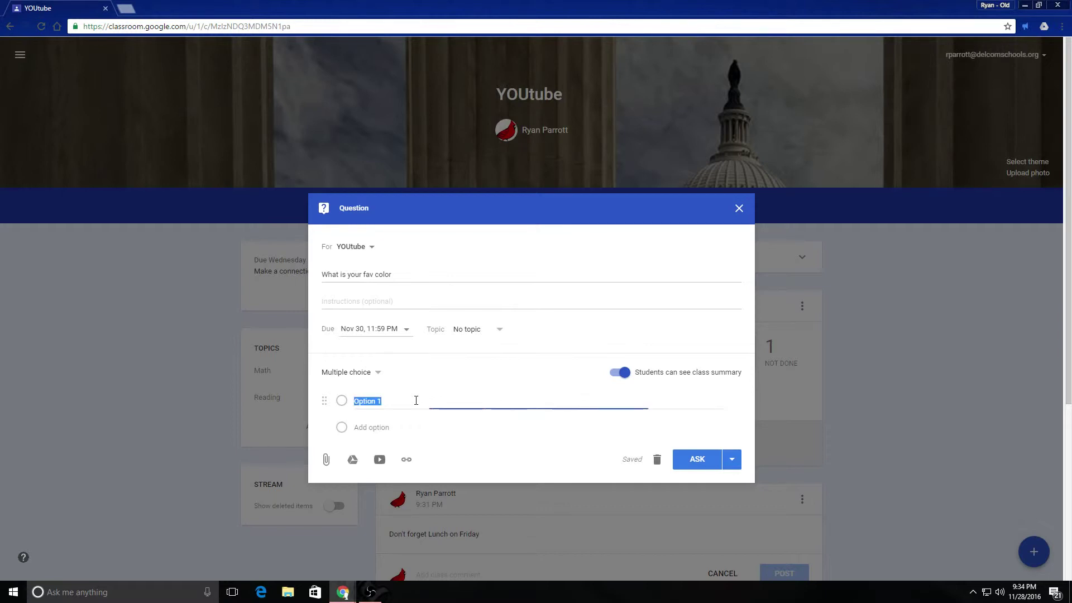
text(Red)
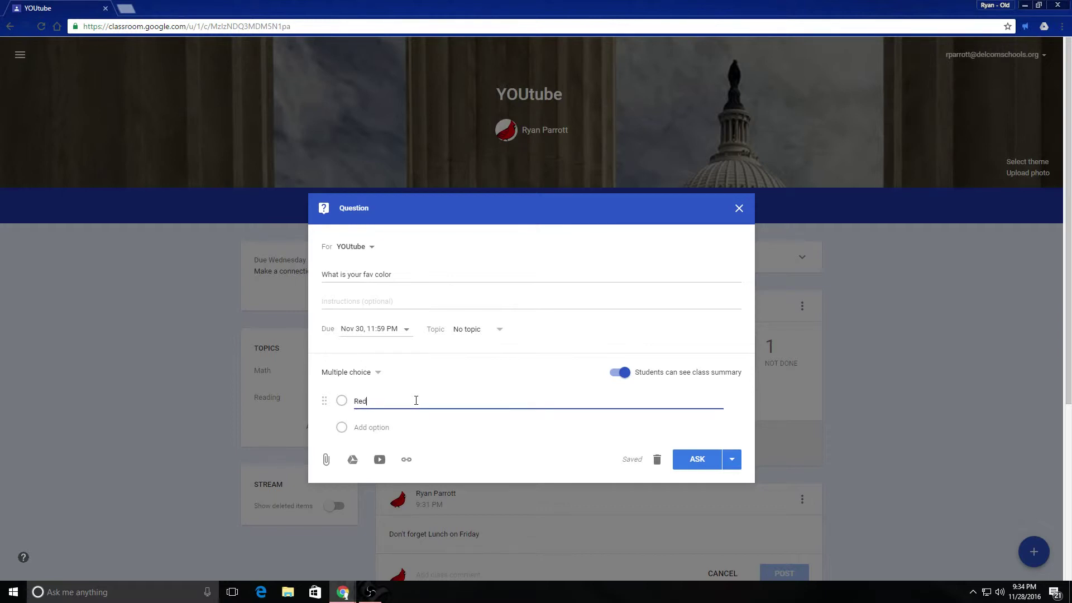
click(370, 427)
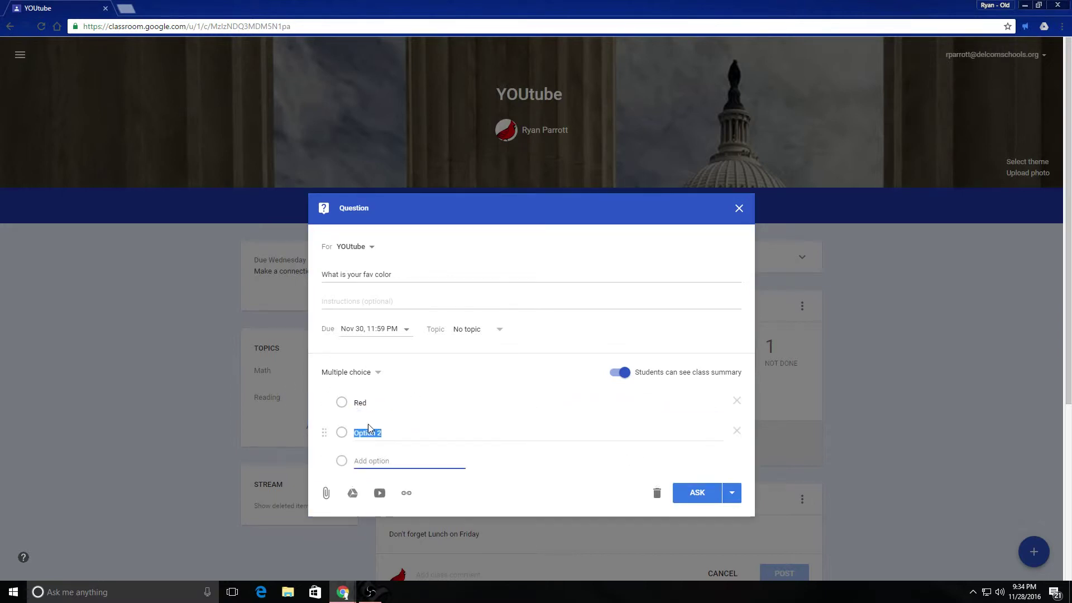
text(Blue)
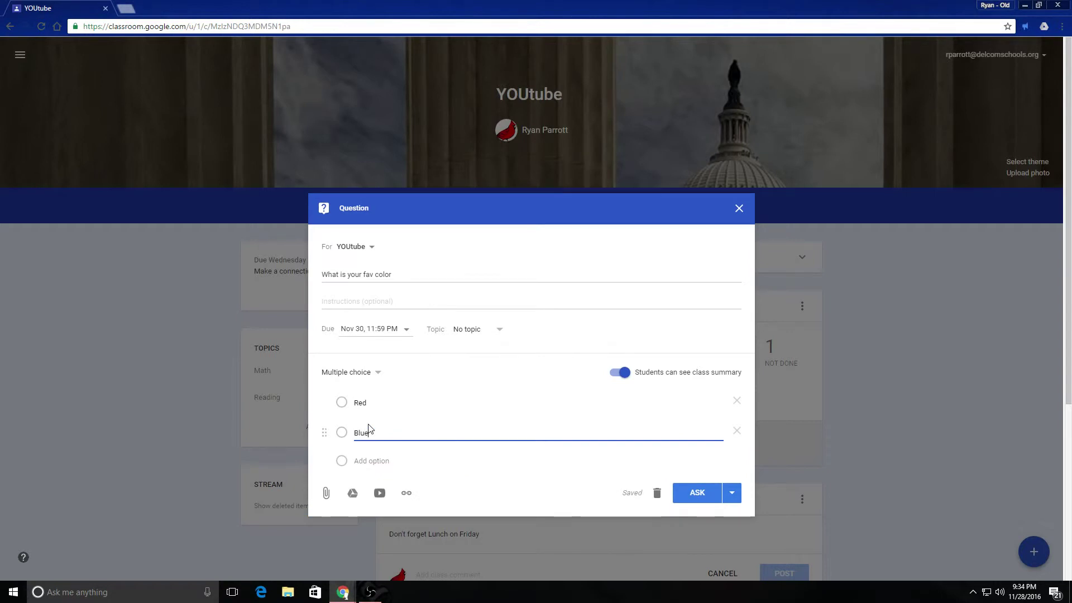
click(387, 461)
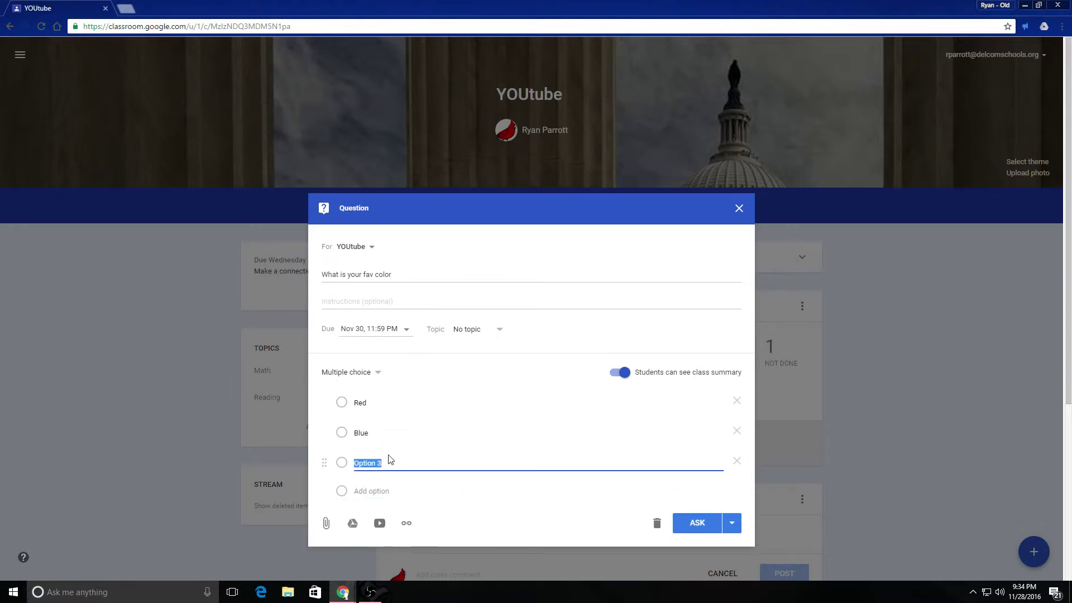
text(Yellow)
click(380, 491)
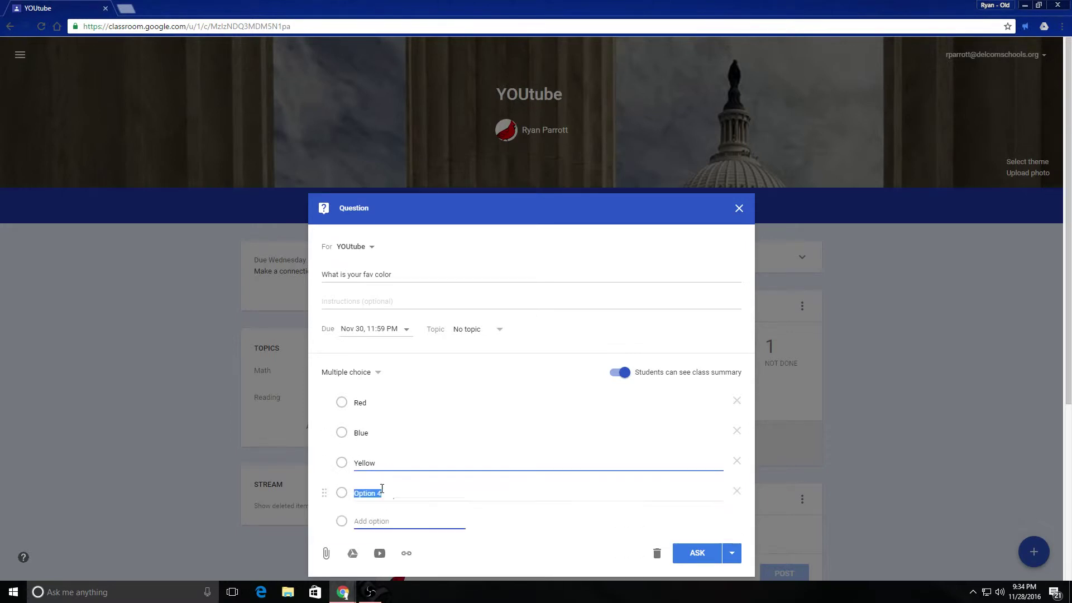
text(Othe)
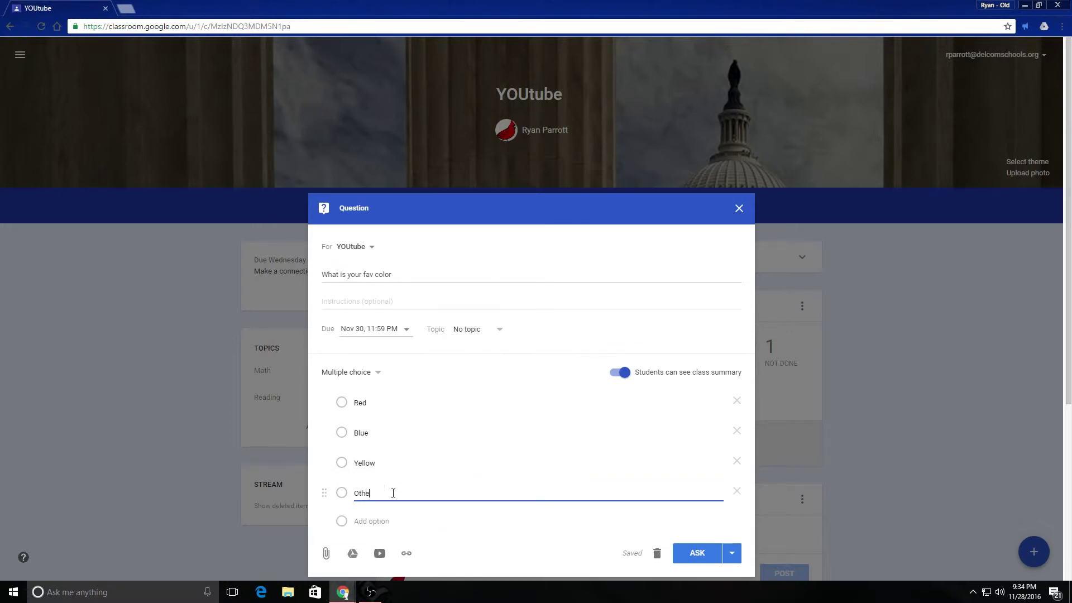
text(r)
click(731, 552)
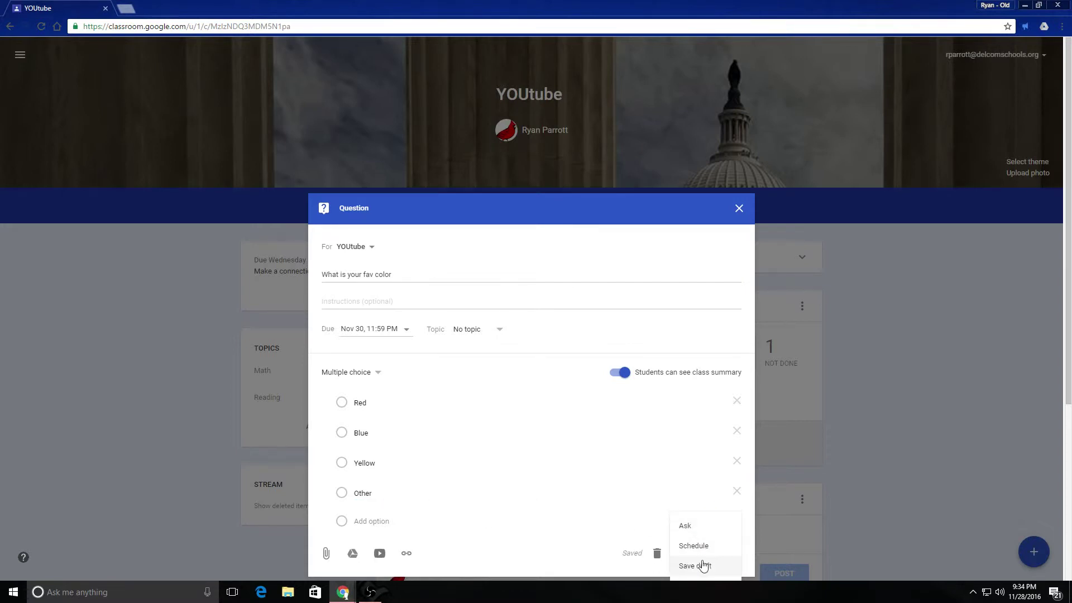
click(691, 533)
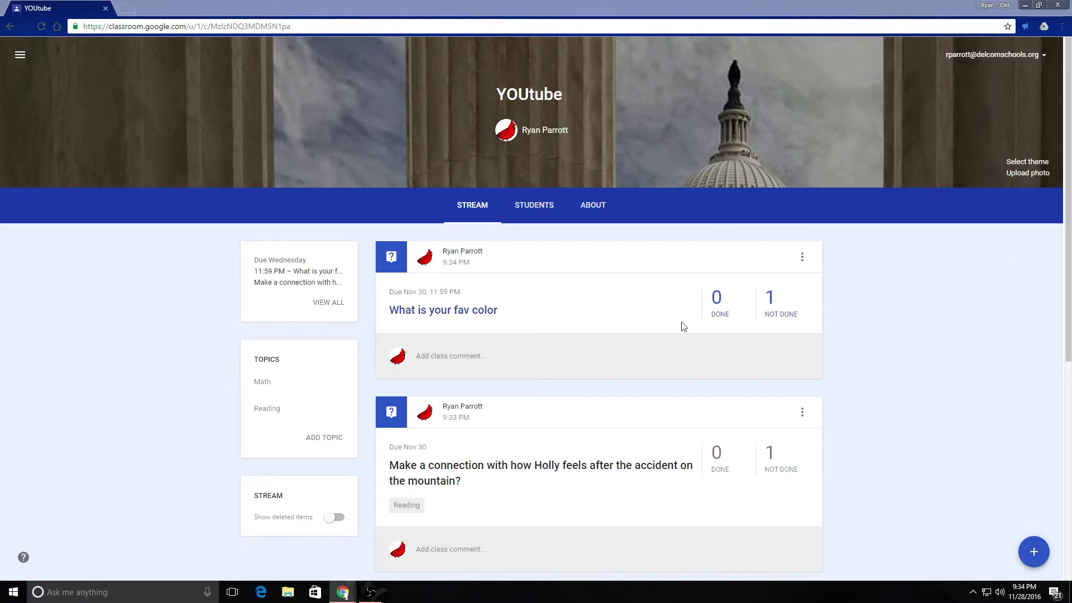
Open the student answers for "What is your fav color" and give the listed student a grade of 100.
click(802, 258)
click(723, 312)
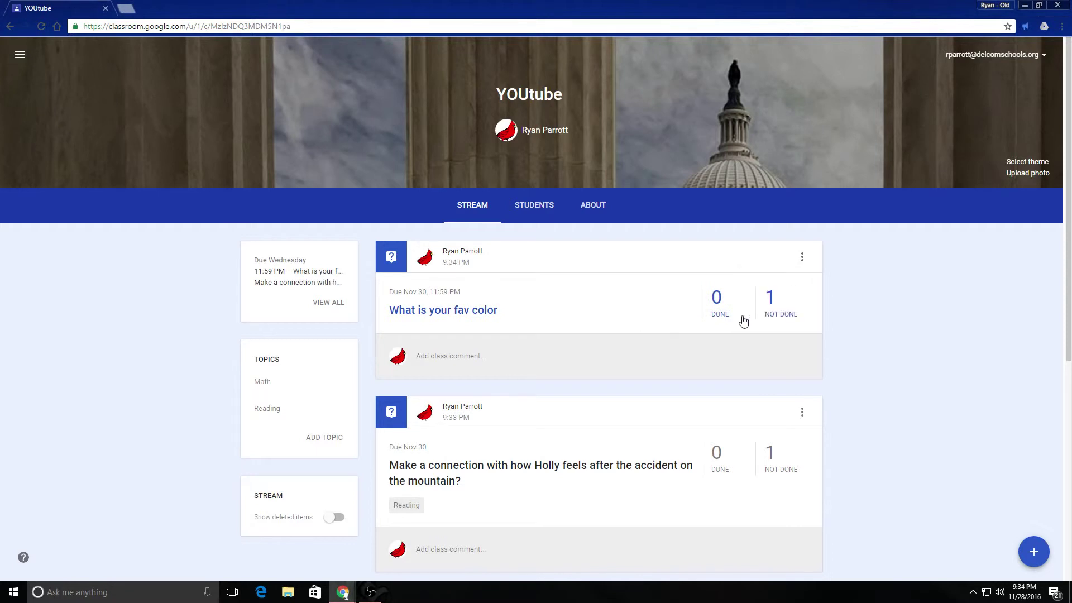
click(451, 321)
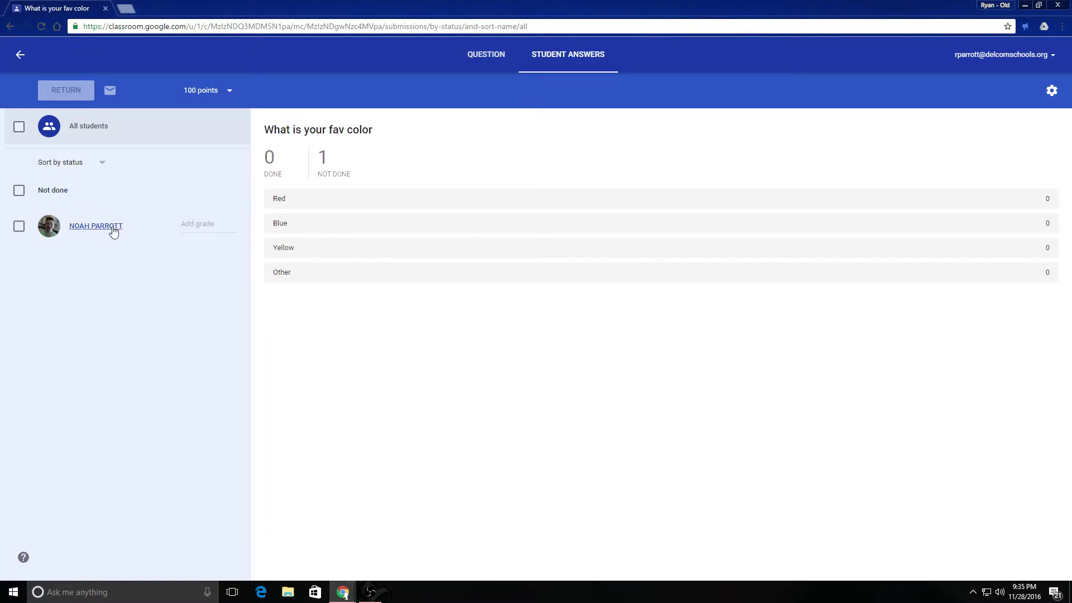
click(195, 223)
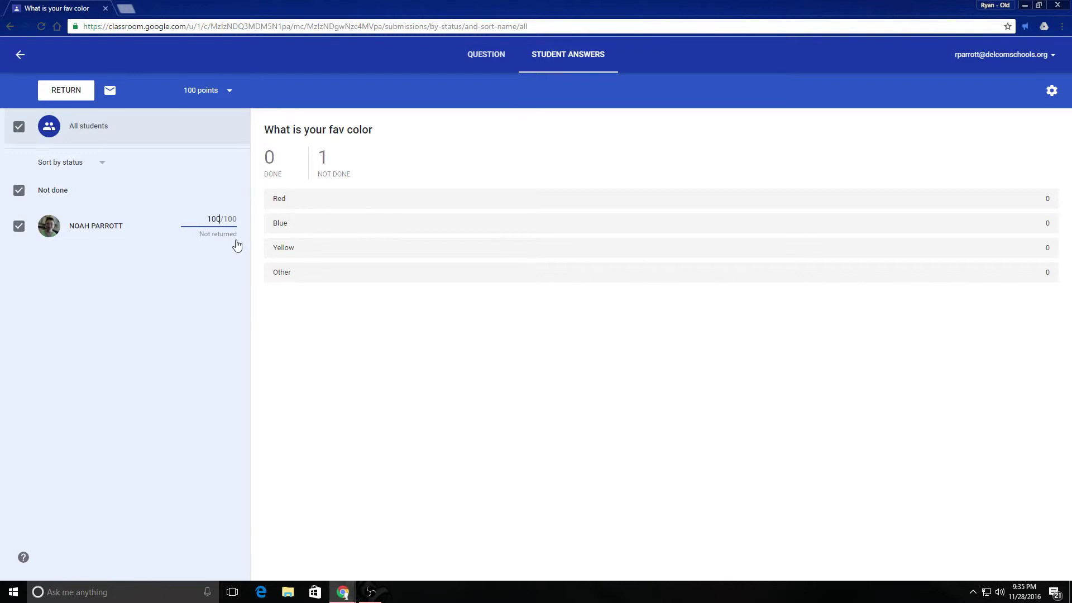
click(206, 245)
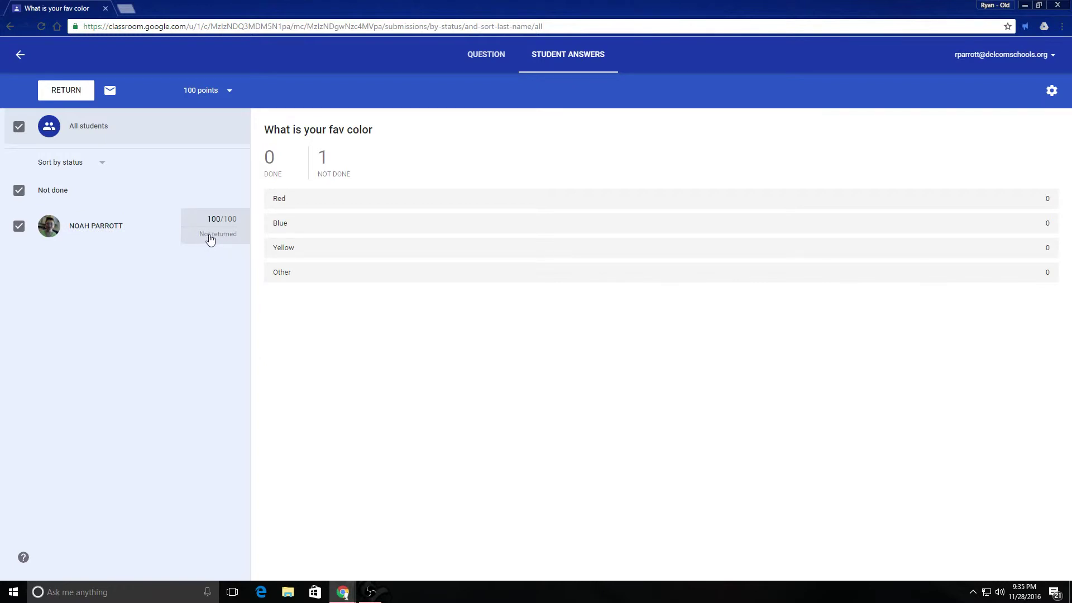
click(52, 87)
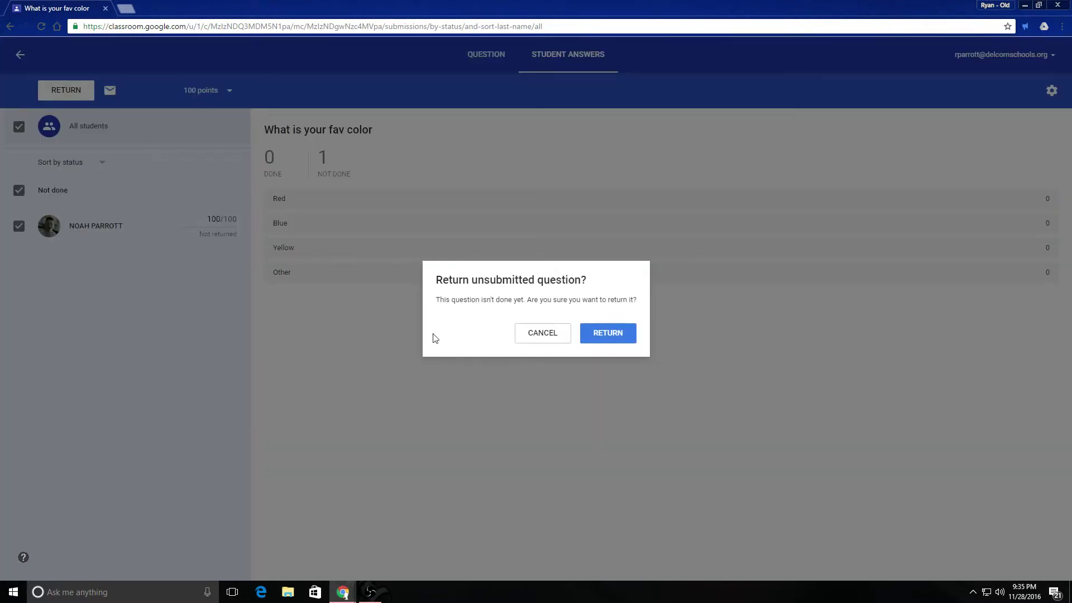
click(544, 335)
click(18, 226)
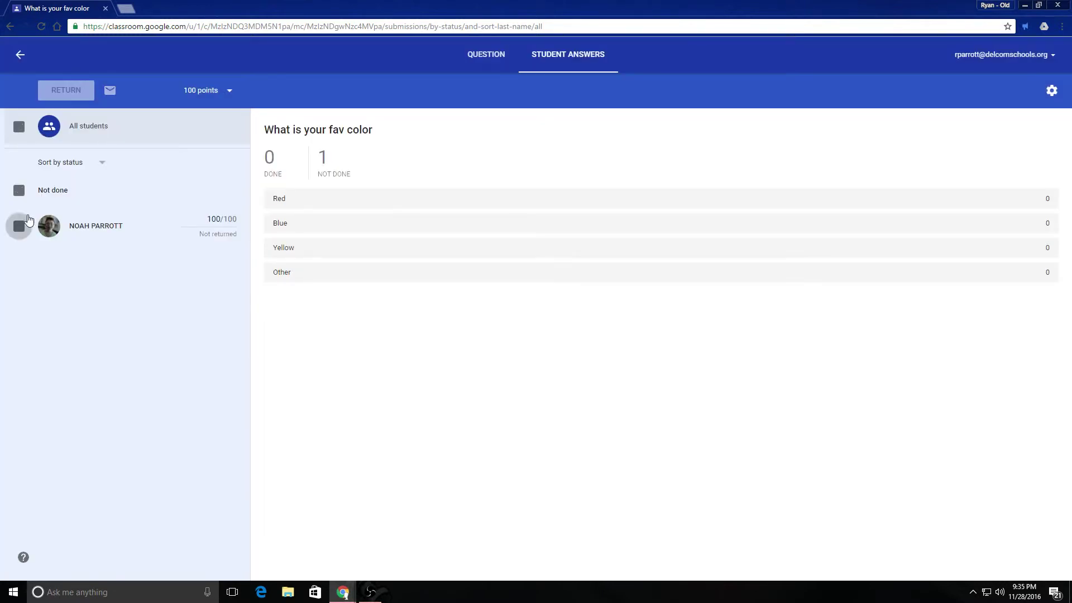
click(18, 226)
Try to return the student's unsubmitted answer to "What is your fav color", then cancel the return.
click(68, 89)
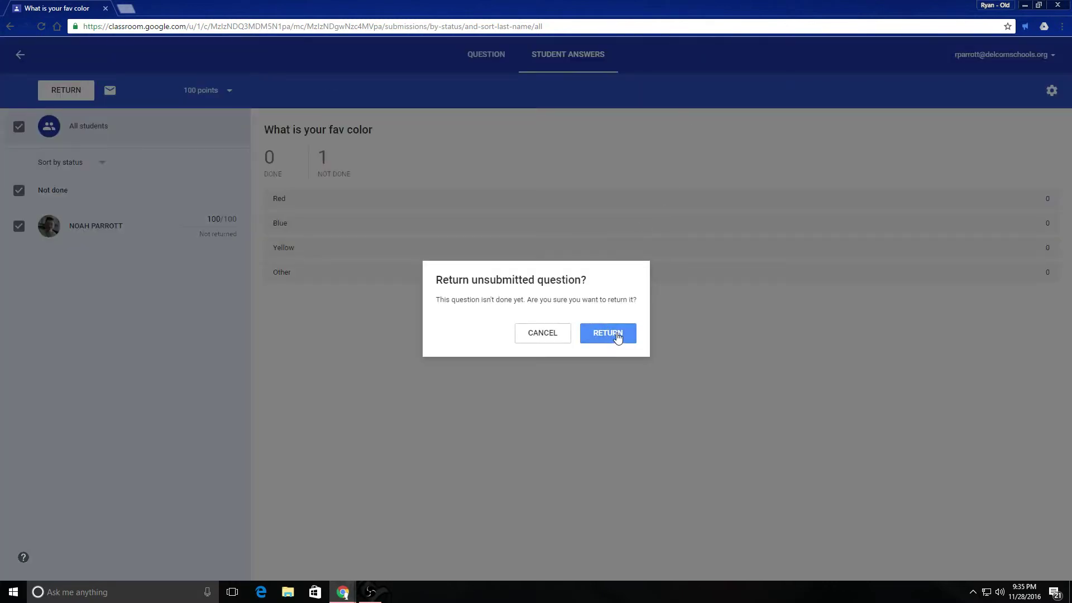
click(540, 335)
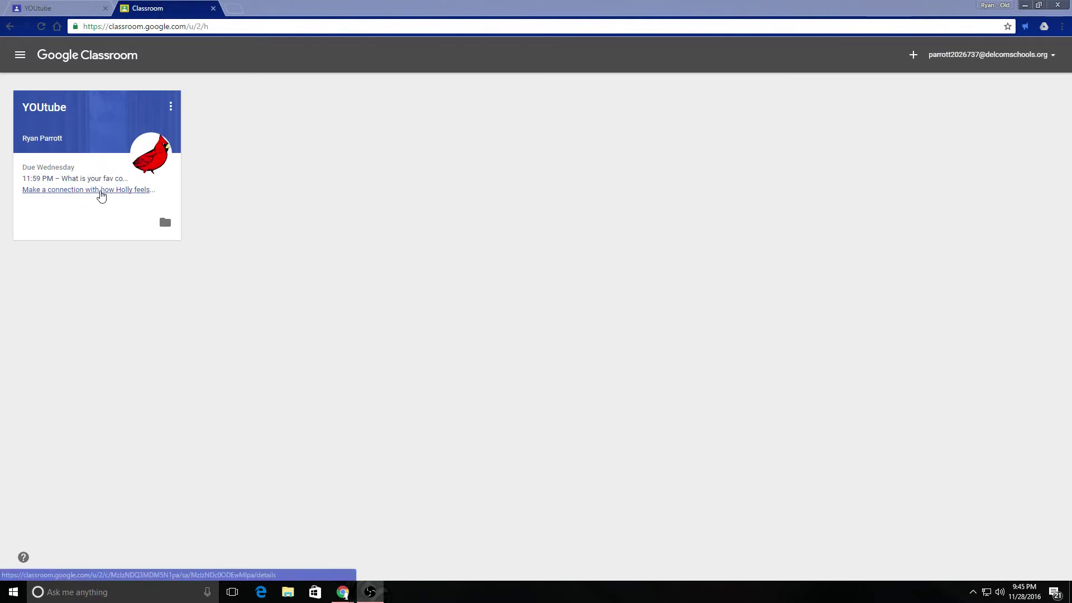
Open the YOUtube class from the student account and submit Yellow as the answer to "What is your fav color".
click(78, 115)
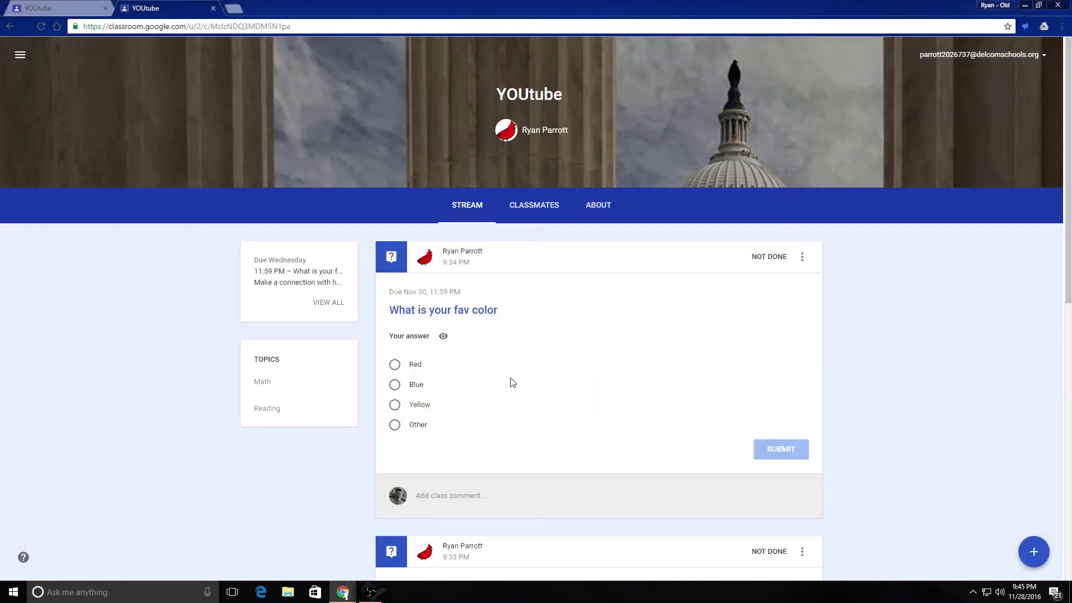
scroll(526, 464, down, 3)
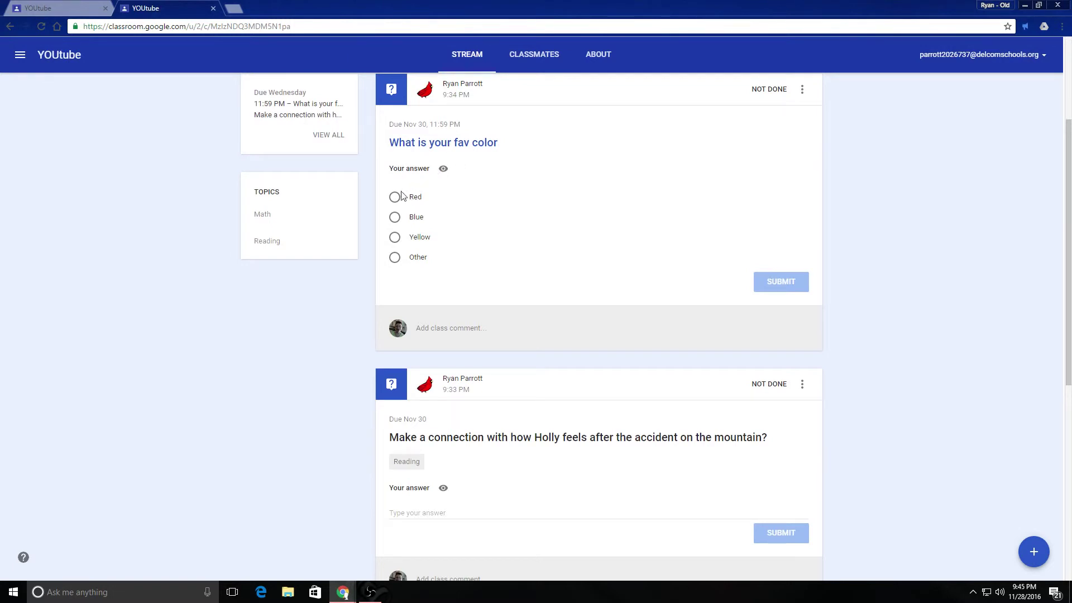
click(406, 239)
click(780, 282)
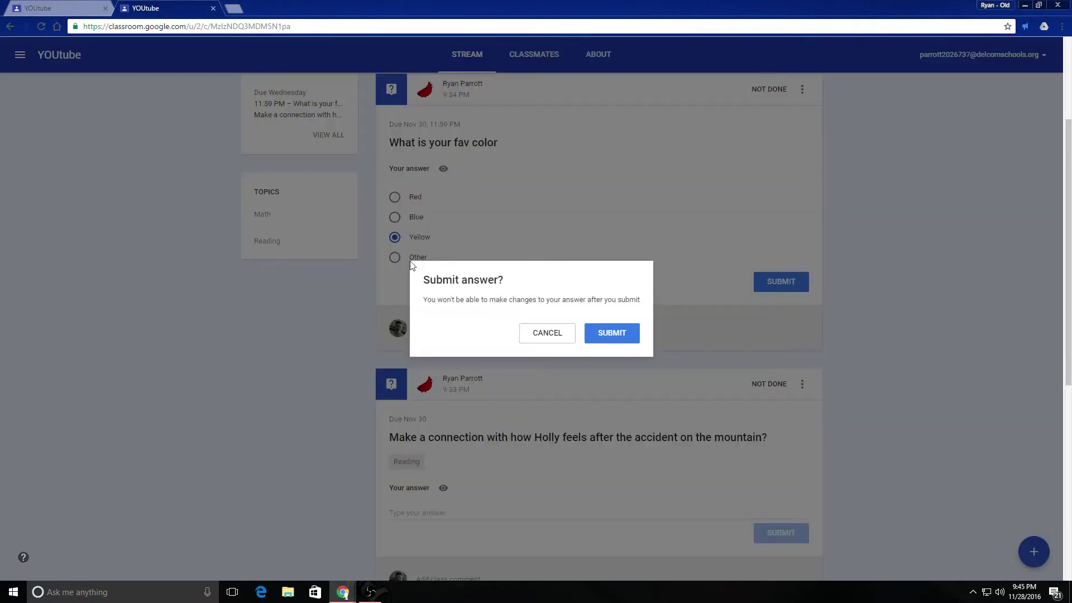
click(611, 337)
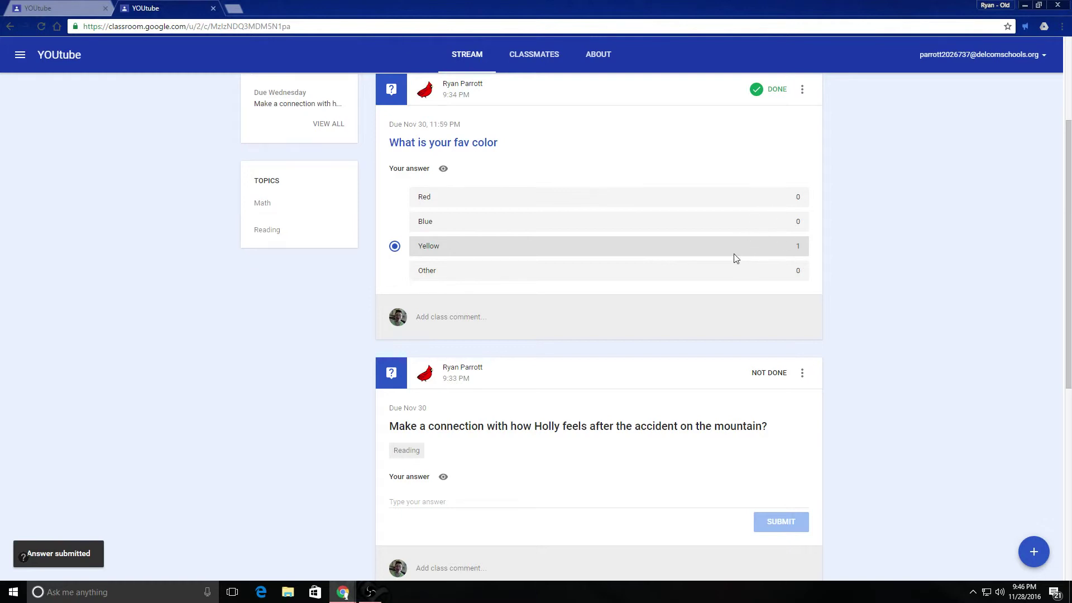
Answer the question about how Holly feels after the accident on the mountain with "She feels sad" and submit it.
scroll(591, 216, down, 3)
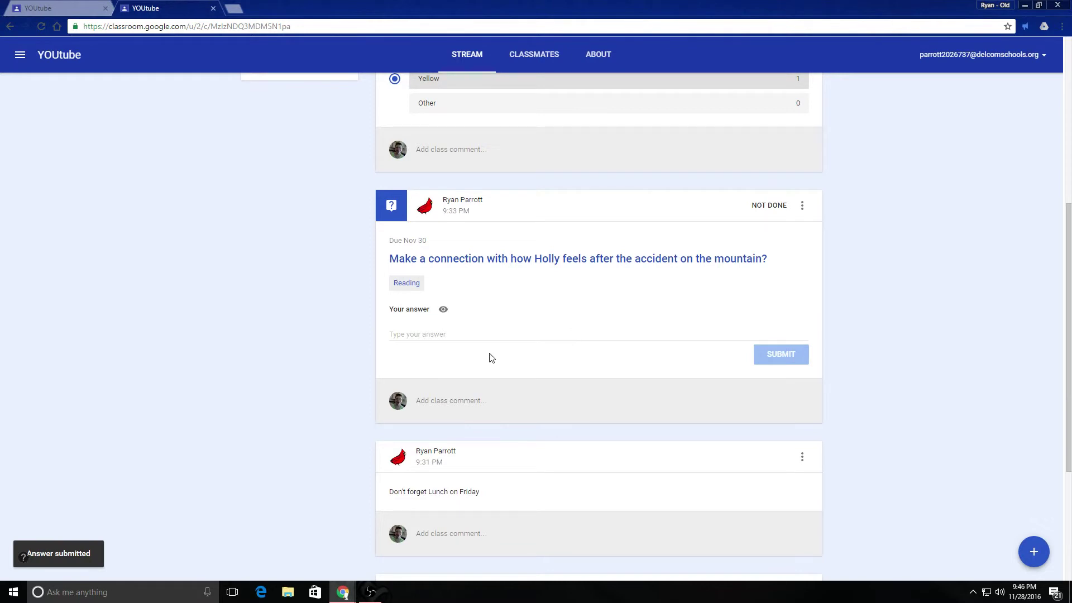
click(475, 336)
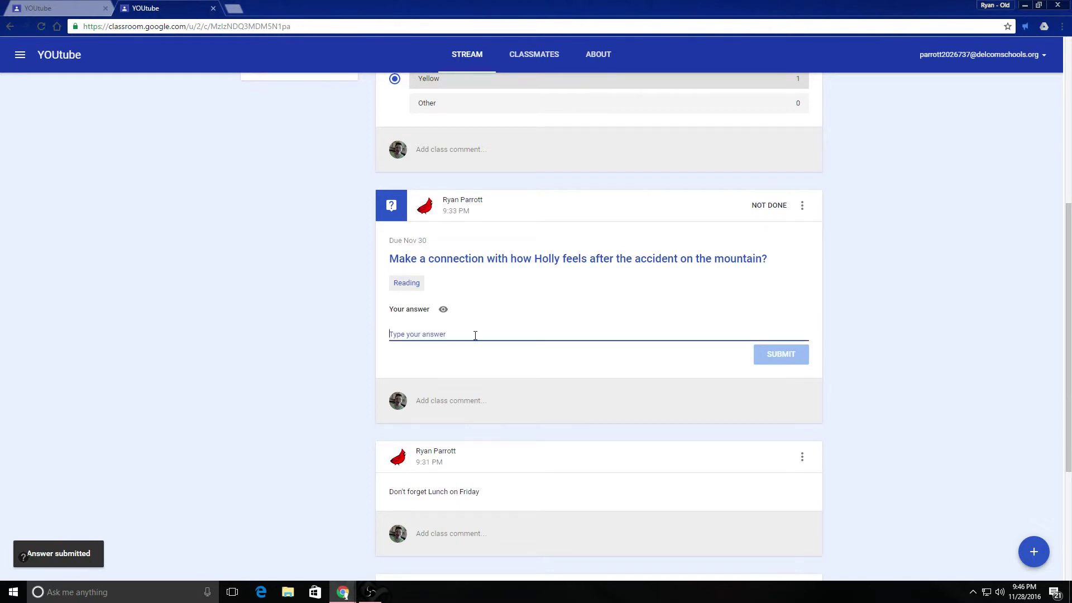
text(She feels sad)
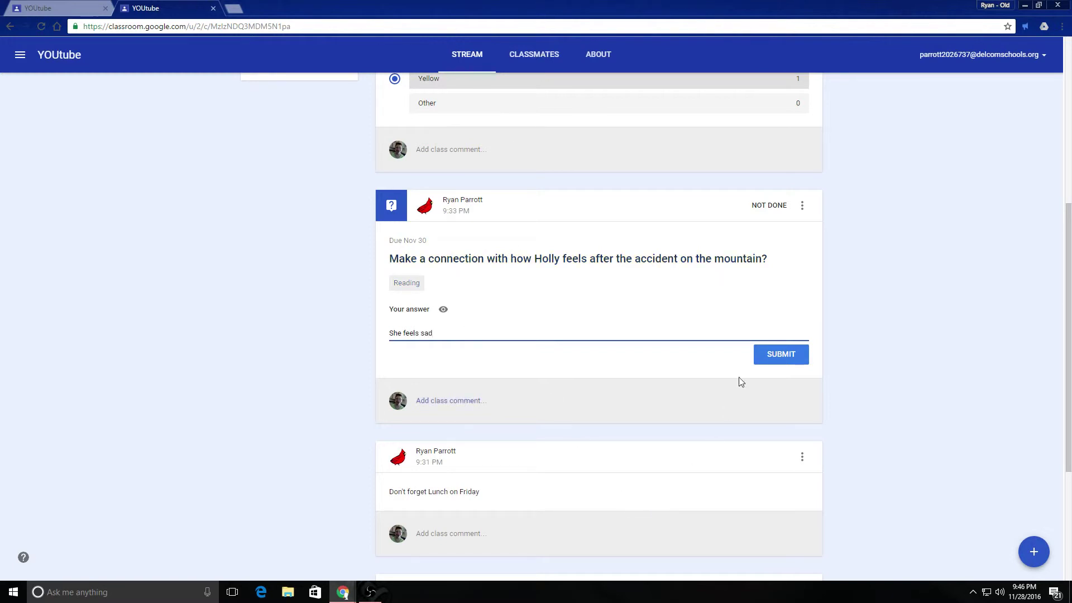
click(787, 353)
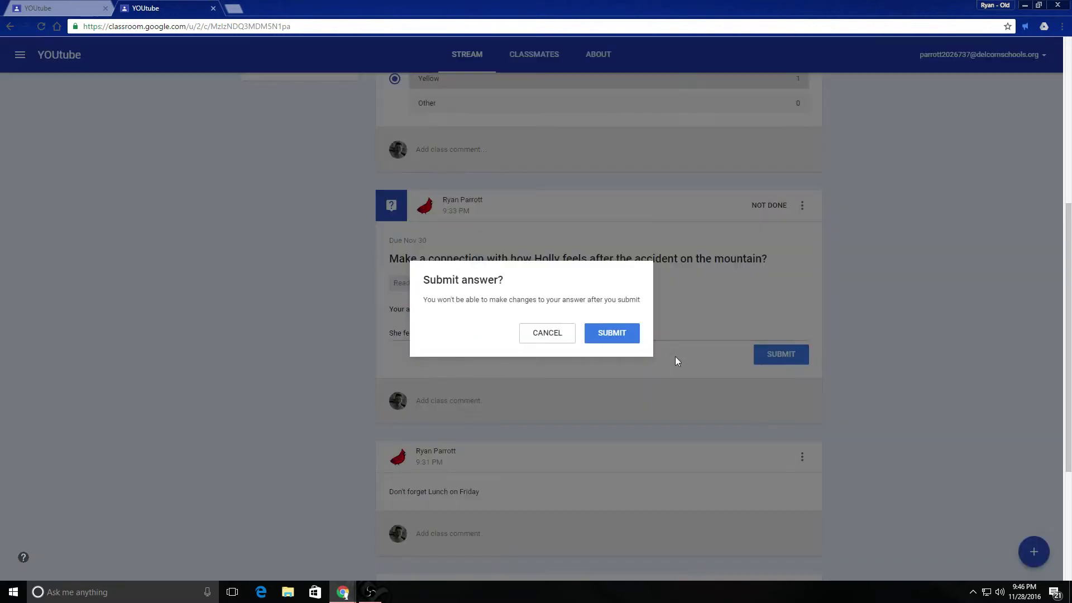
click(625, 334)
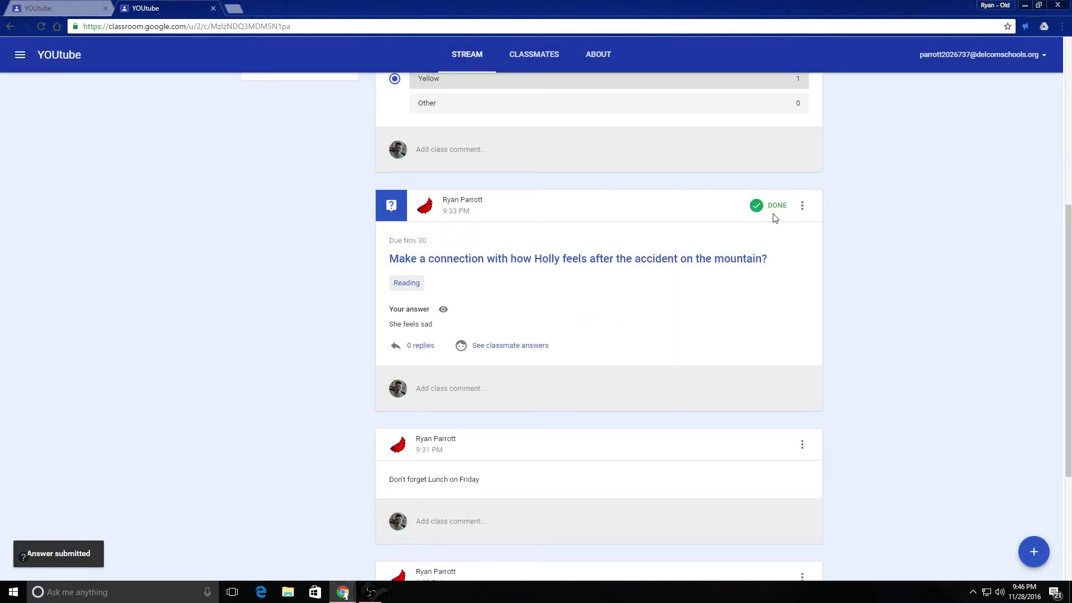
Post the class comment "Watched it, Loved it" on the Khan video announcement.
scroll(754, 234, up, 4)
scroll(713, 253, down, 8)
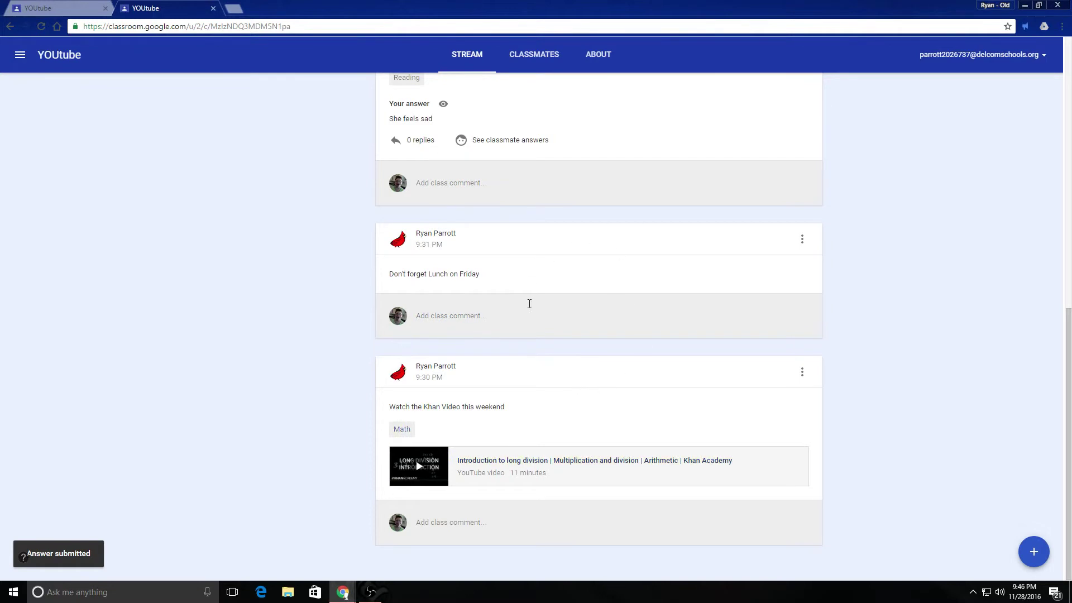
click(491, 526)
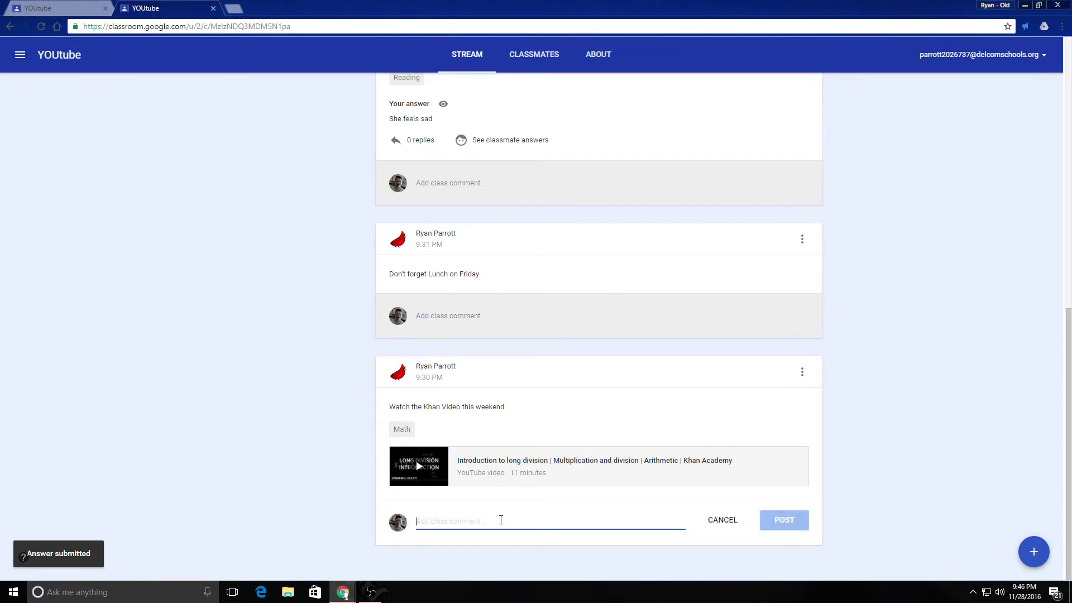
text(Watched it)
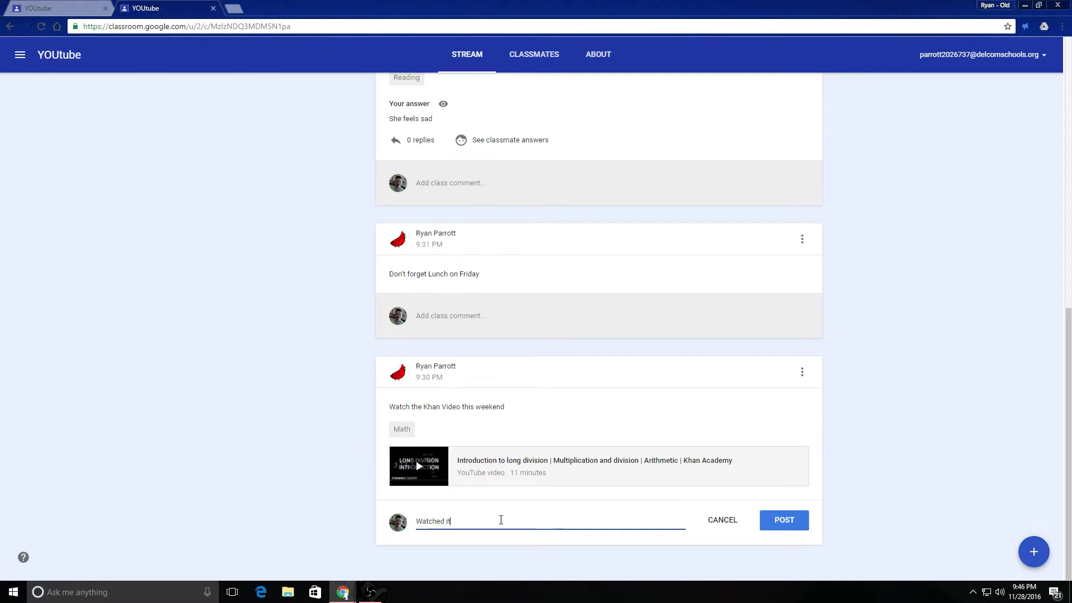
text(, Loved it)
click(806, 527)
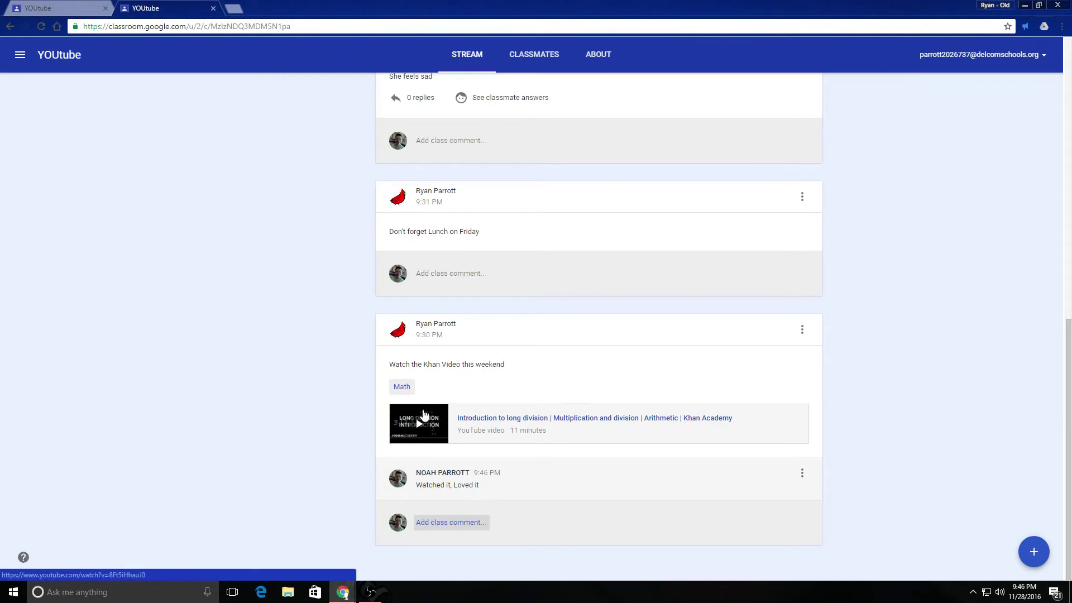
Switch to the teacher's view of the YOUtube class and review the stream for question completion and student comments.
click(73, 10)
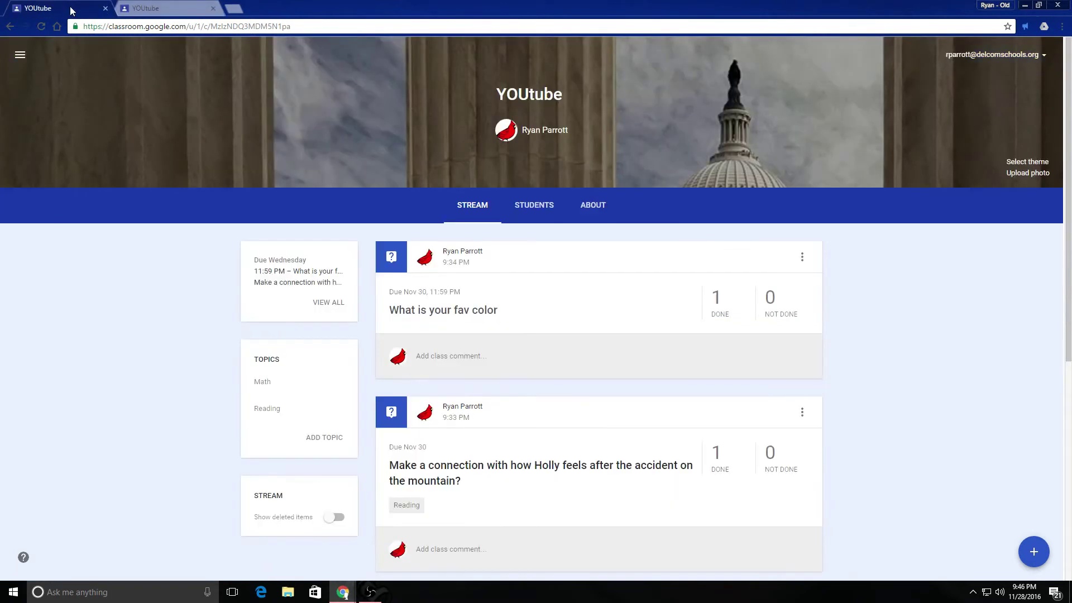
scroll(600, 441, down, 2)
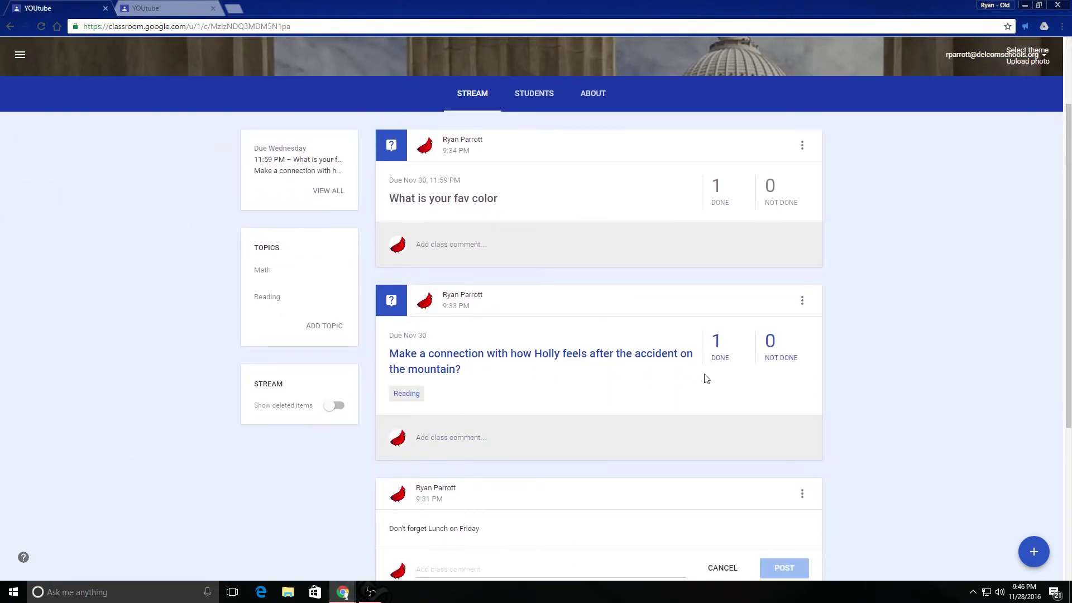
scroll(727, 422, down, 5)
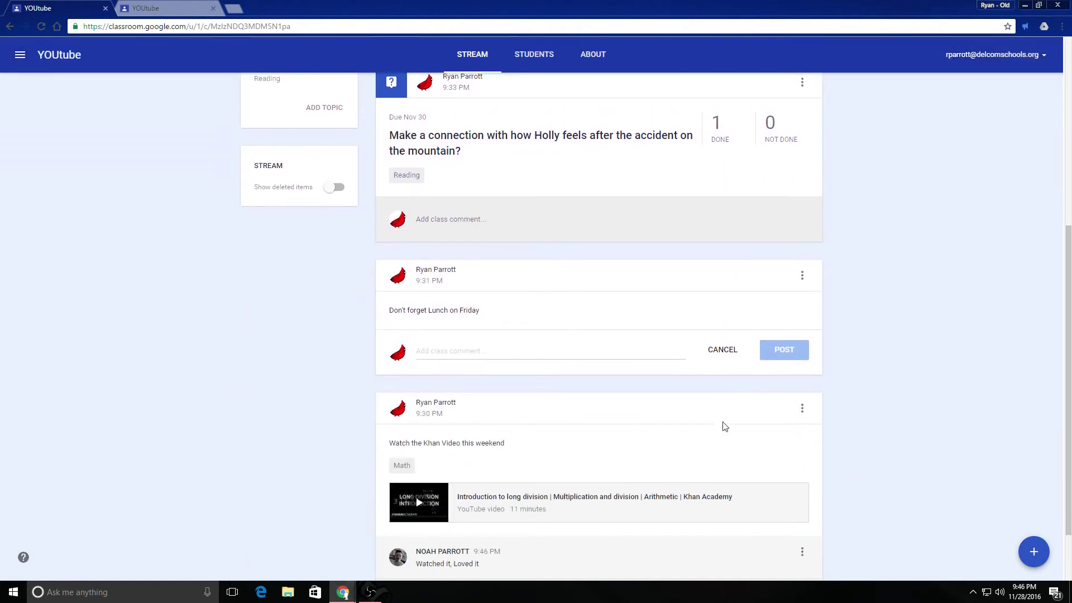
scroll(492, 418, down, 1)
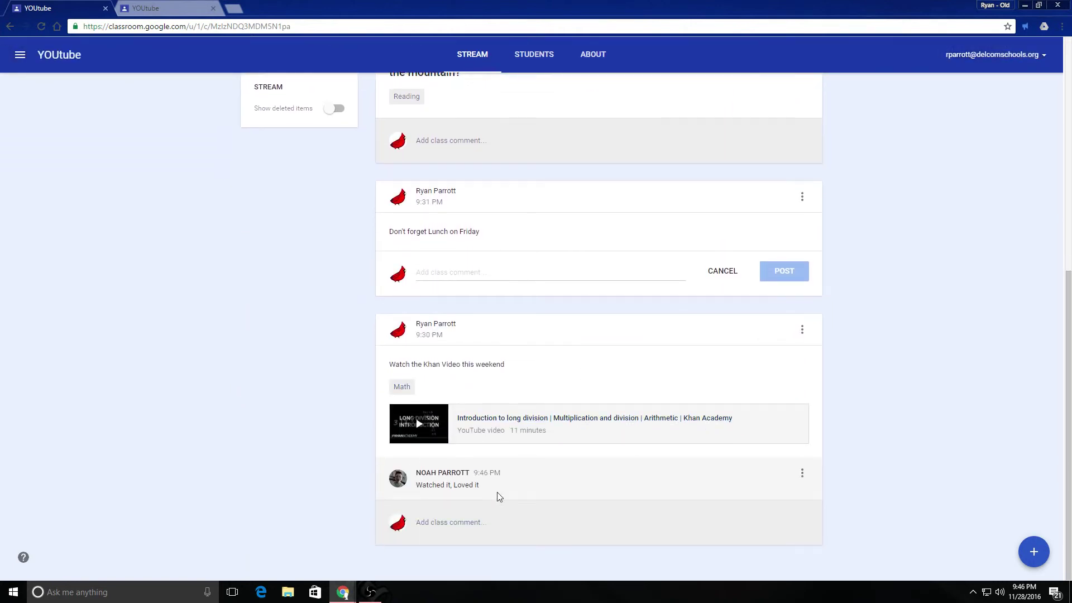
scroll(502, 478, up, 7)
scroll(476, 346, down, 2)
scroll(476, 346, down, 2)
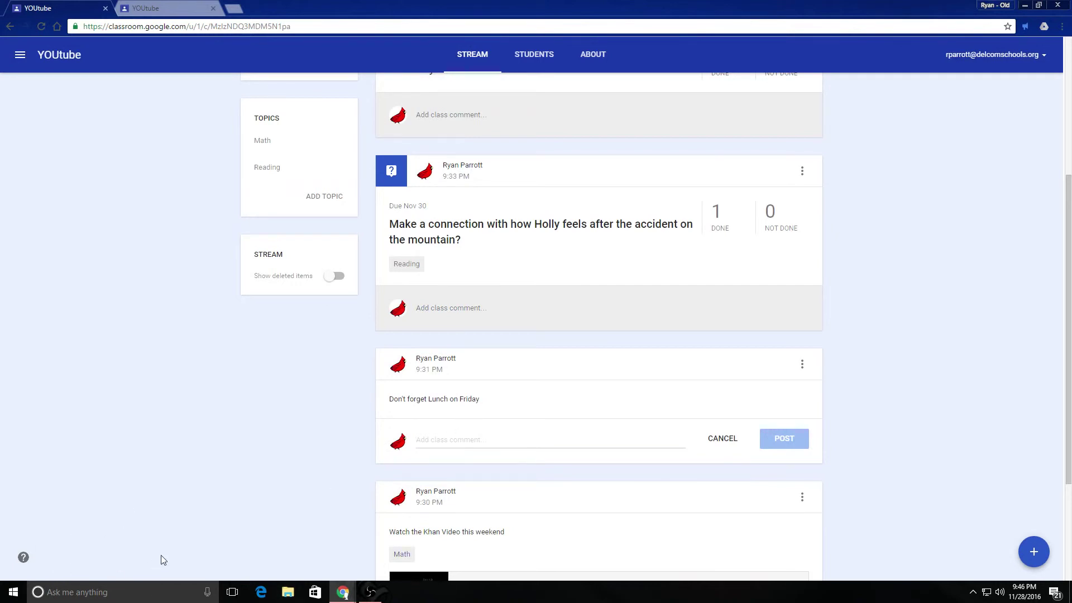
scroll(500, 480, up, 5)
scroll(486, 390, down, 2)
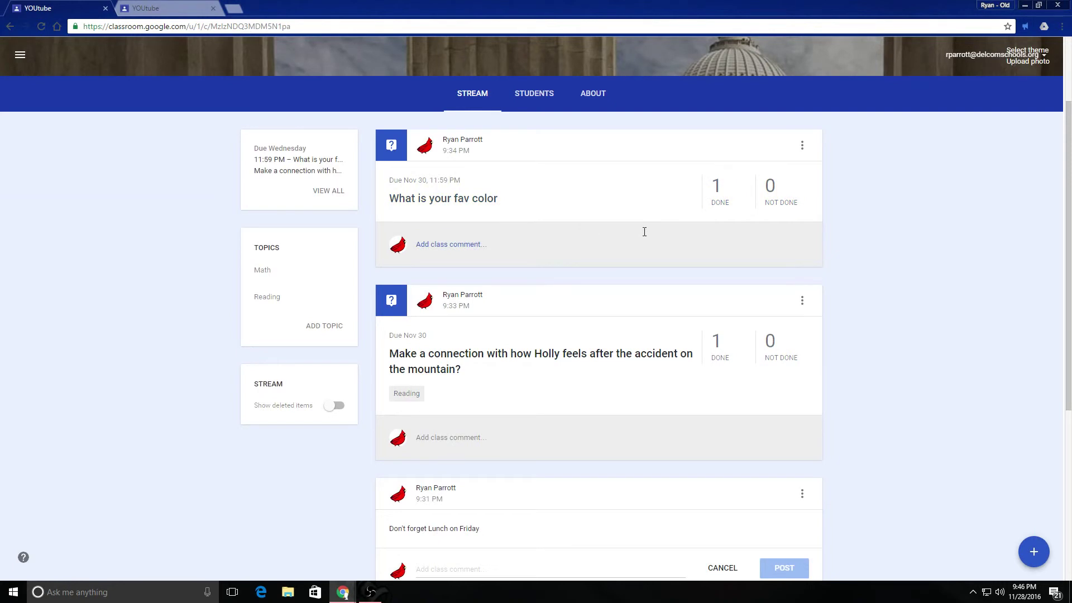
Grade the student's "What is your fav color" answer 100 and return it with the private comment "I like yellow too.".
click(470, 199)
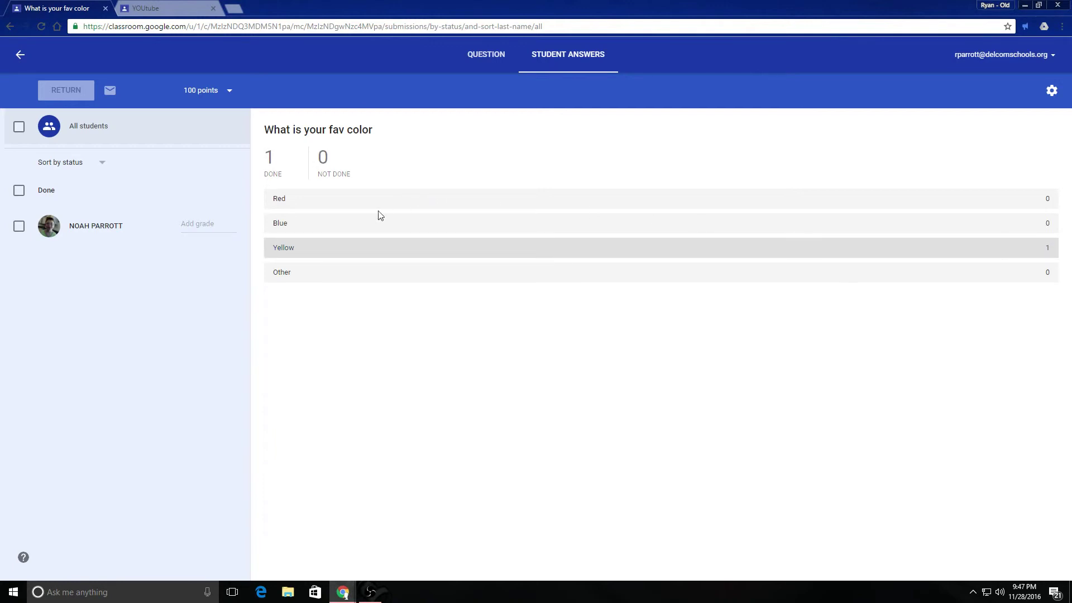
click(196, 230)
text(100)
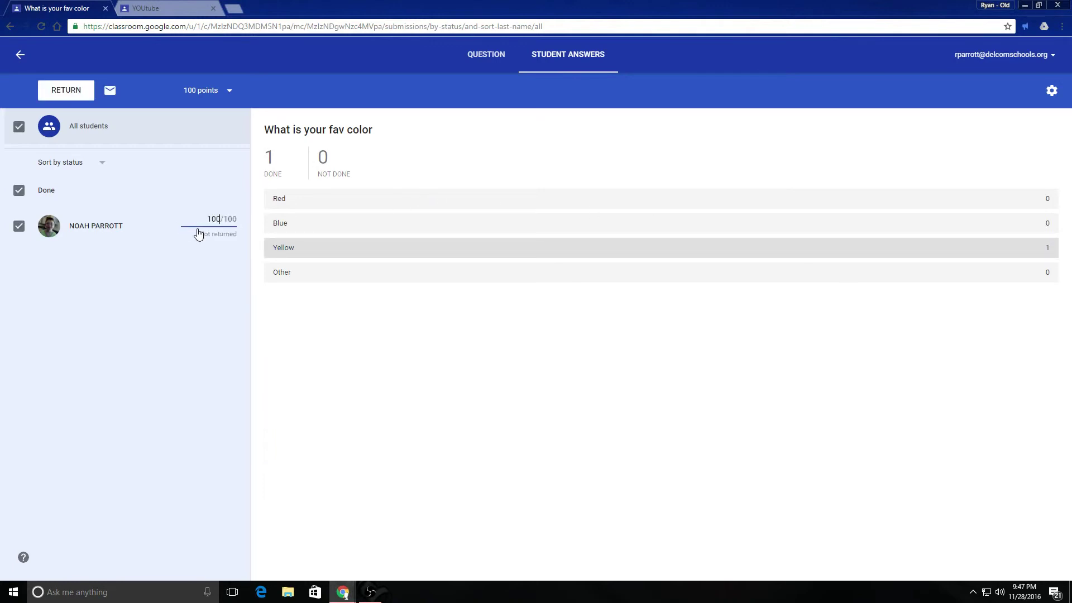
click(65, 91)
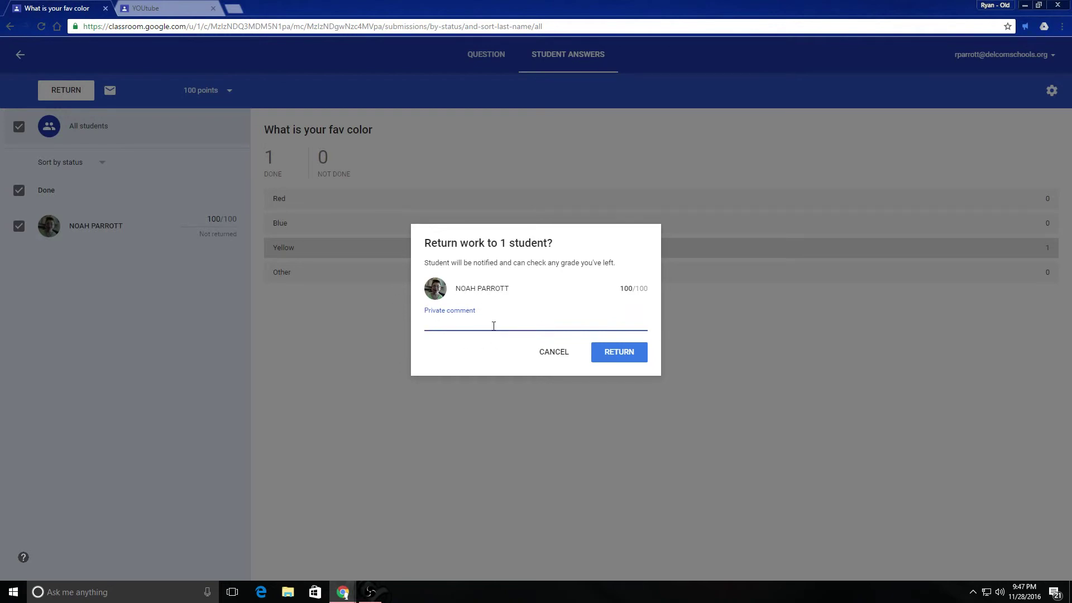
text(I like yellow too.)
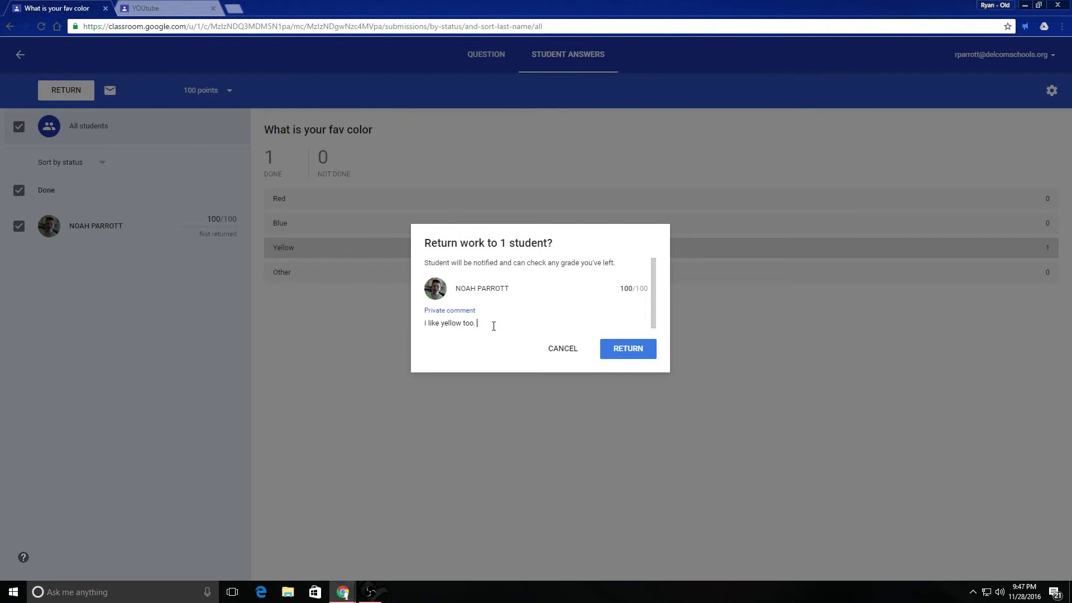
click(636, 353)
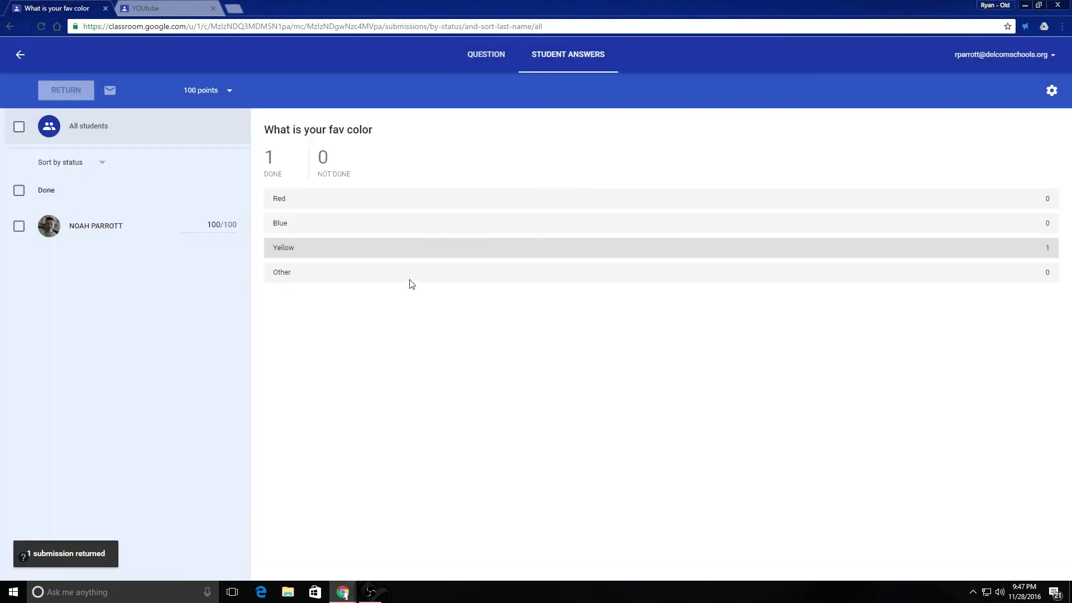